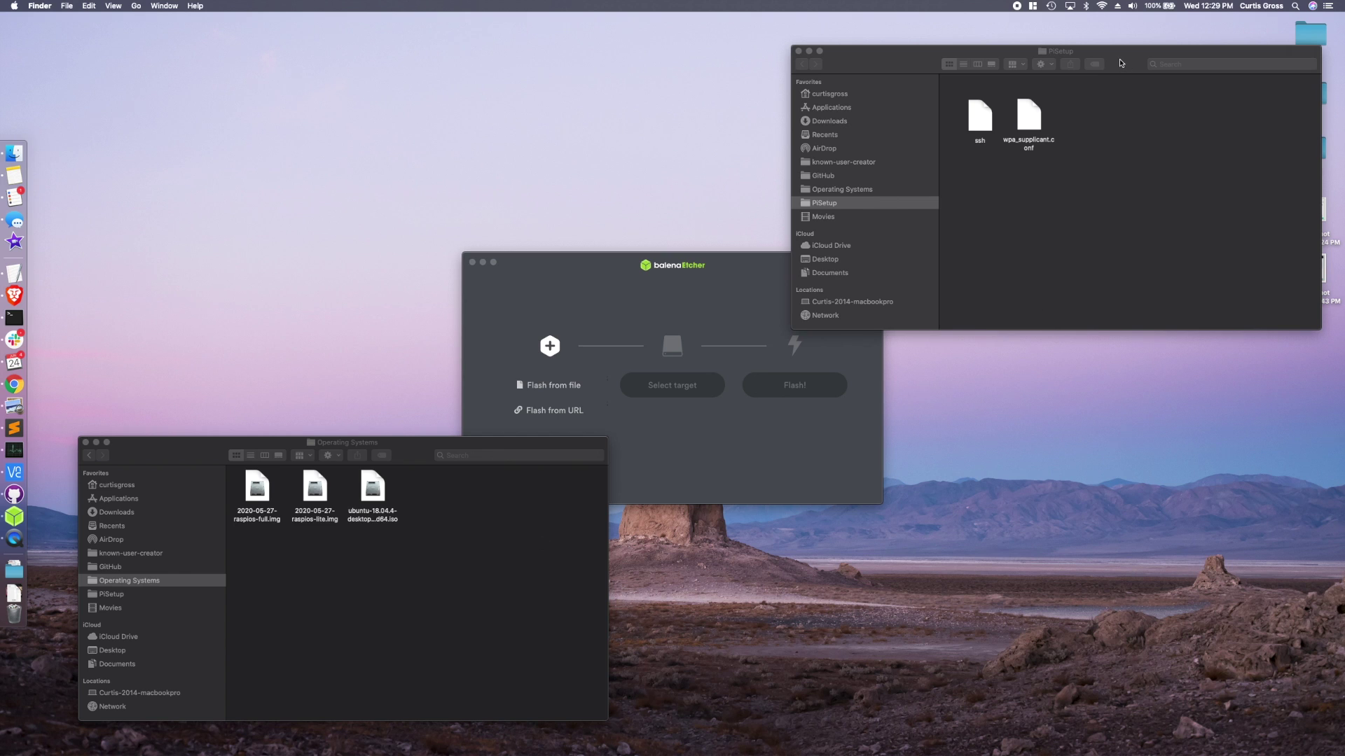
# - Move the PiSetup folder window aside
pyautogui.moveTo(1120, 62); pyautogui.dragTo(1134, 55)
# - Look over the raspios-full and raspios-lite image files in the Operating Systems folder
pyautogui.click(548, 296)
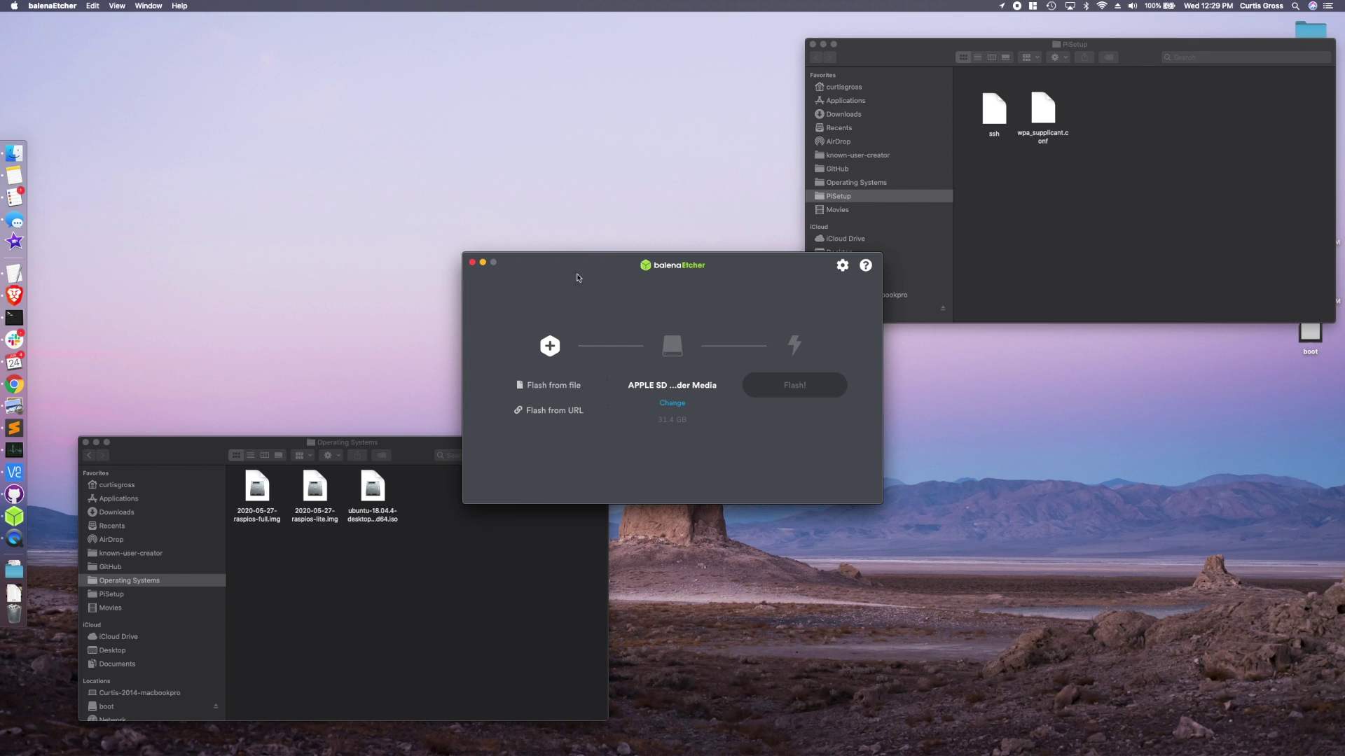
pyautogui.click(410, 446)
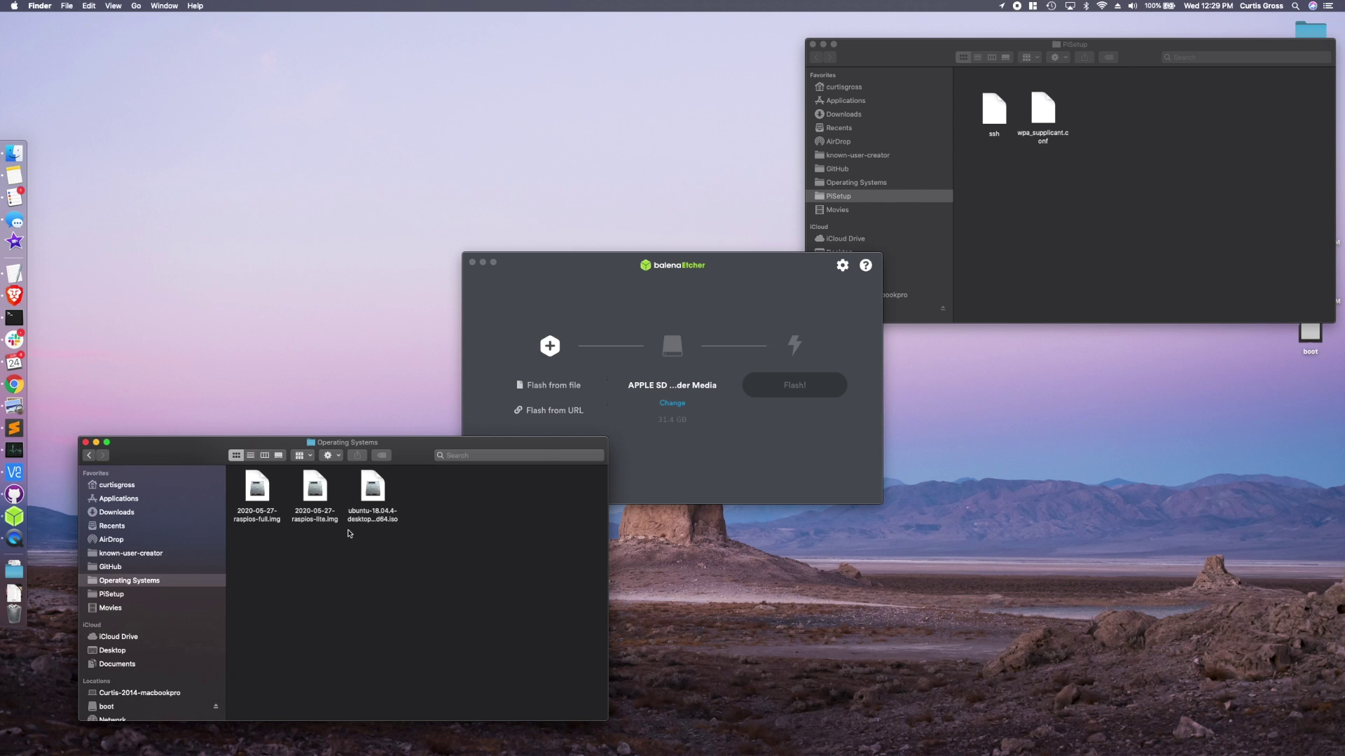
pyautogui.click(263, 503)
pyautogui.click(321, 504)
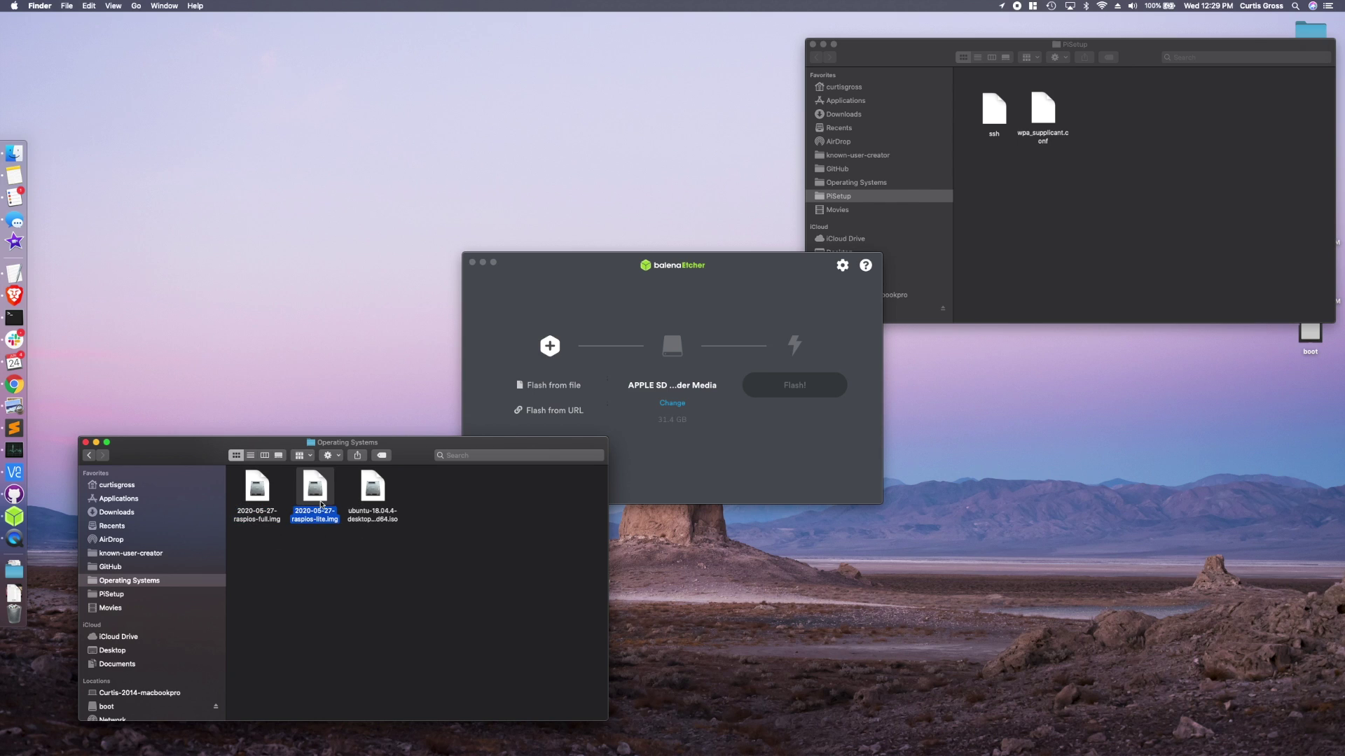
pyautogui.click(344, 557)
pyautogui.click(254, 483)
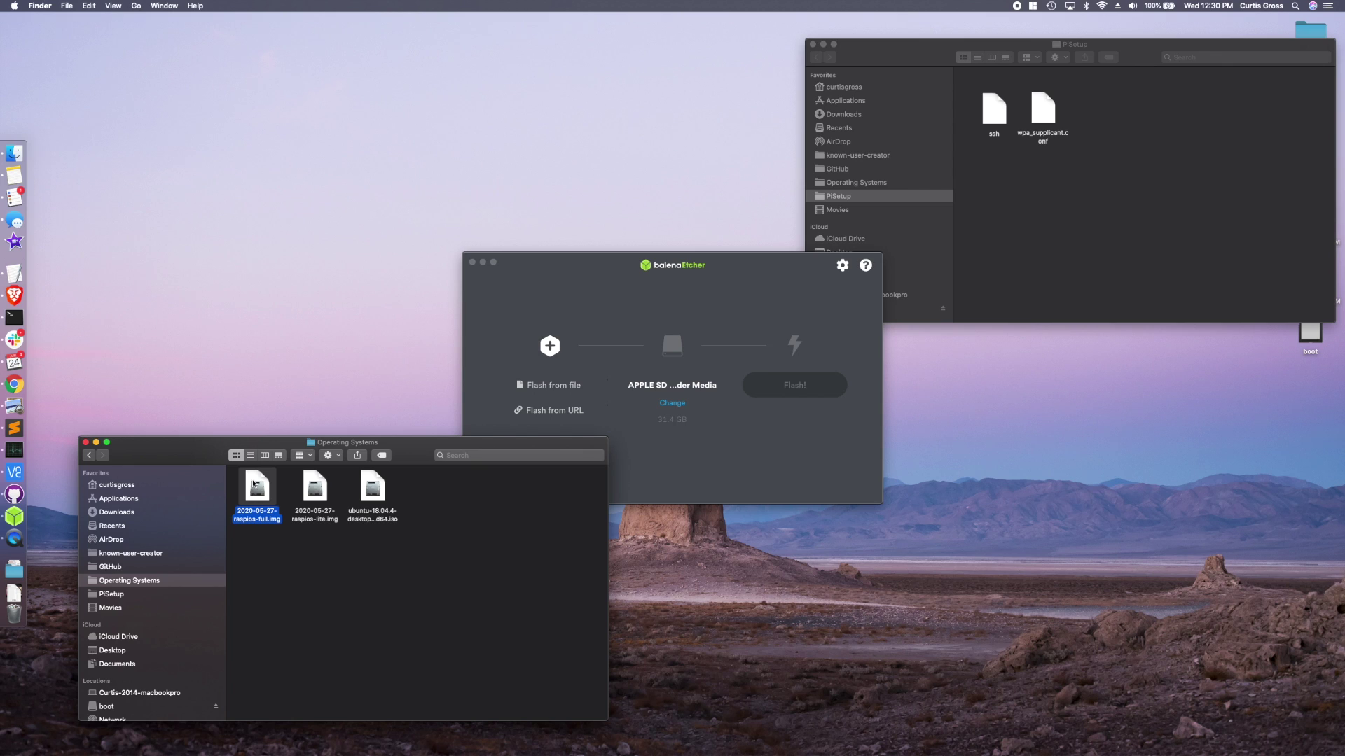
pyautogui.click(284, 569)
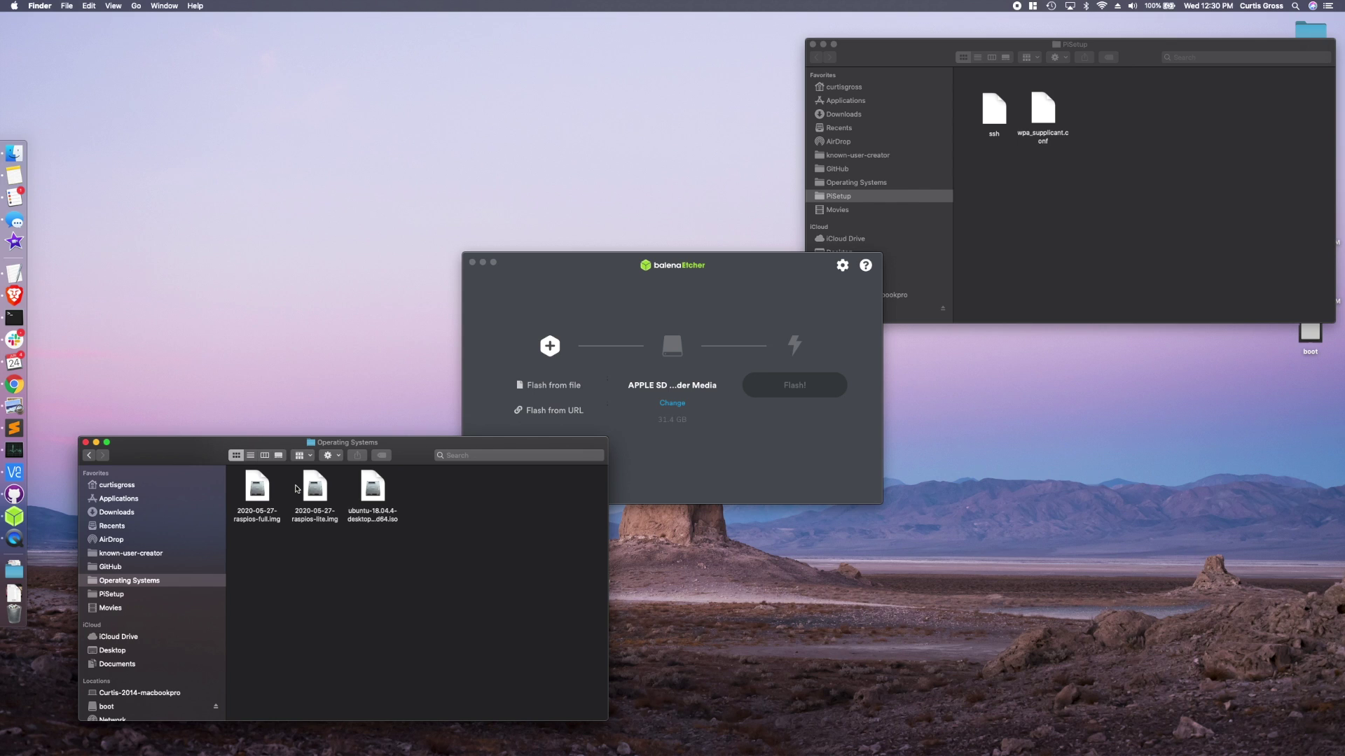
# - Flash 2020-05-27-raspios-full.img onto the APPLE SD card, then select the ssh file in PiSetup
pyautogui.click(656, 442)
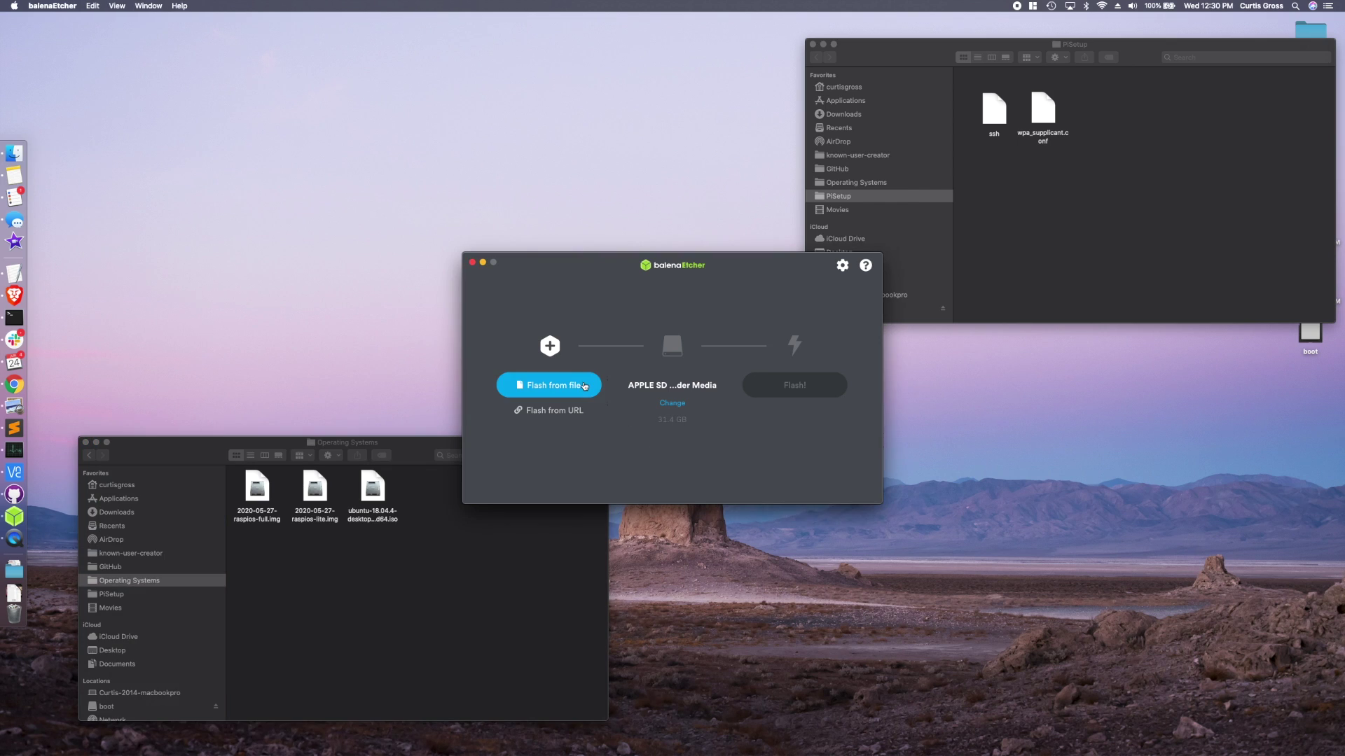
pyautogui.click(570, 389)
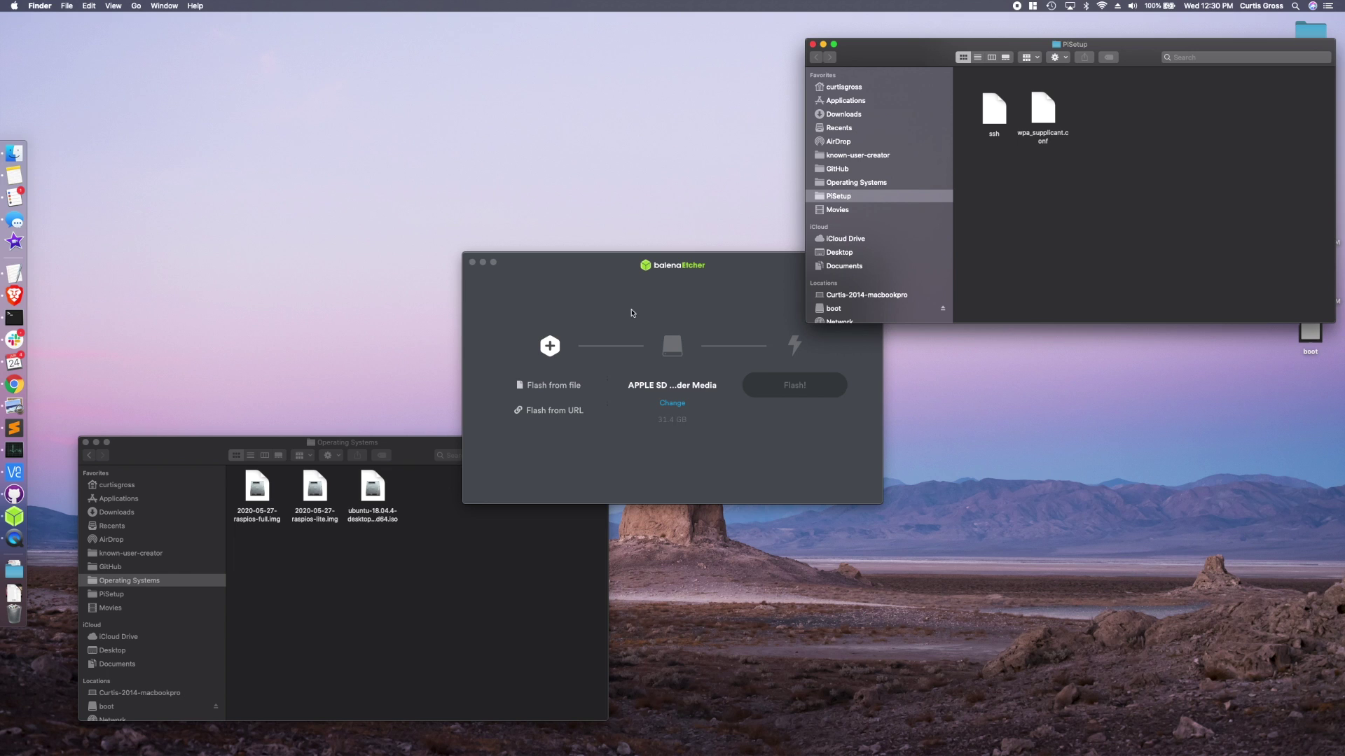
pyautogui.click(549, 397)
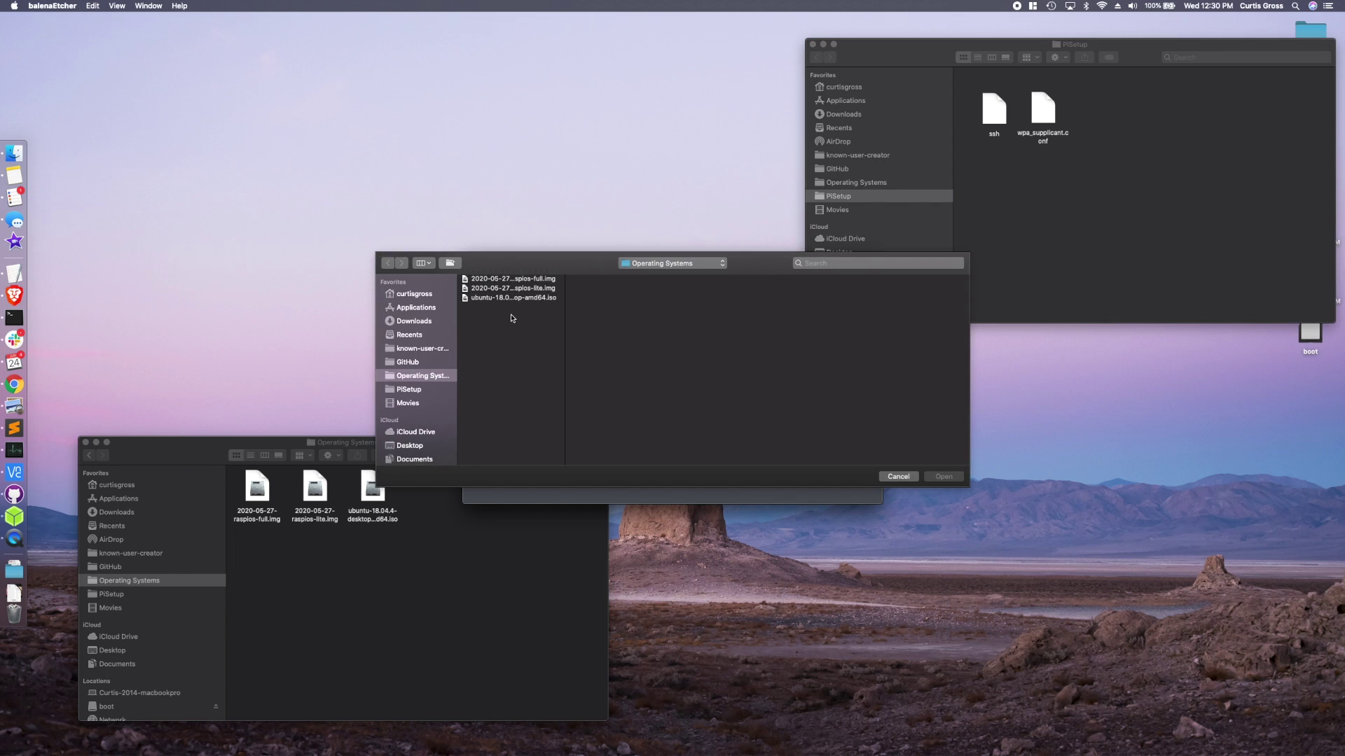
pyautogui.doubleClick(545, 280)
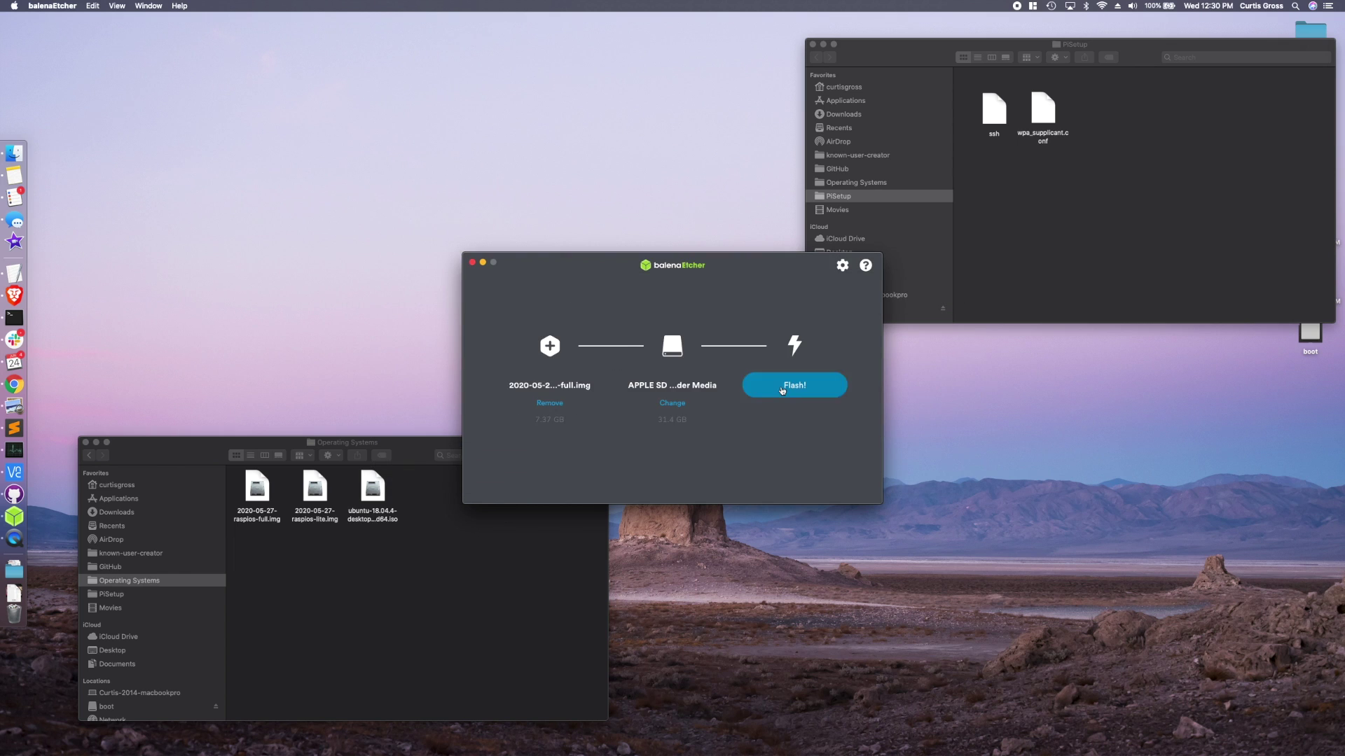
pyautogui.click(791, 385)
pyautogui.click(1056, 196)
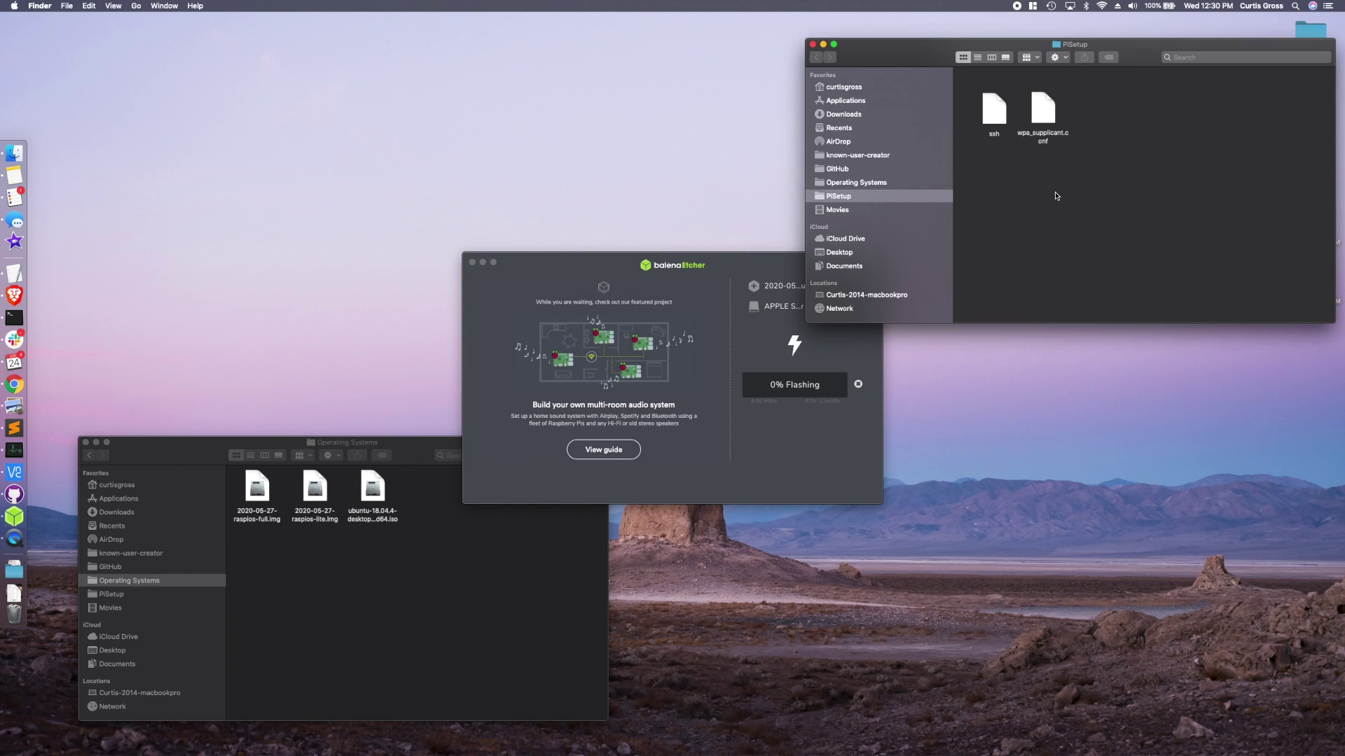
pyautogui.click(995, 111)
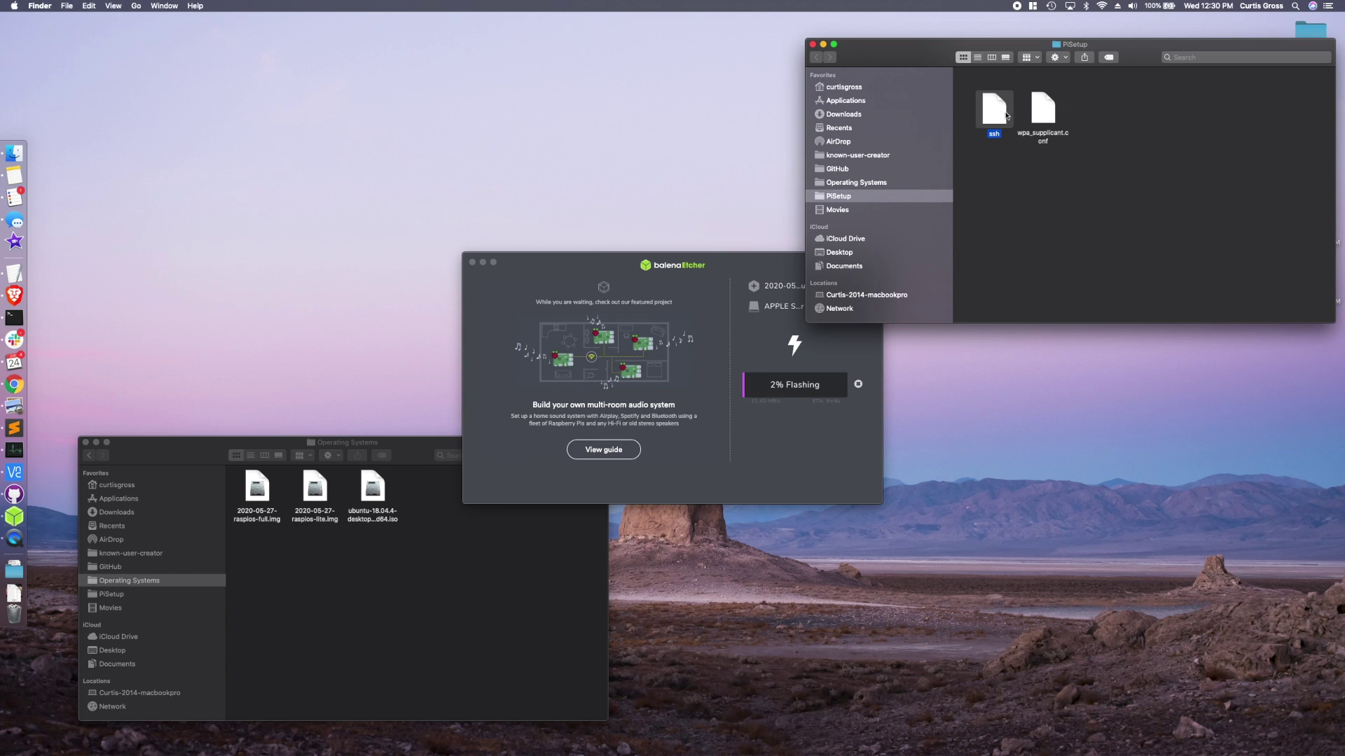
# - Open PiSetup's wpa_supplicant.conf in Sublime Text through Open With > Other…
pyautogui.click(1007, 168)
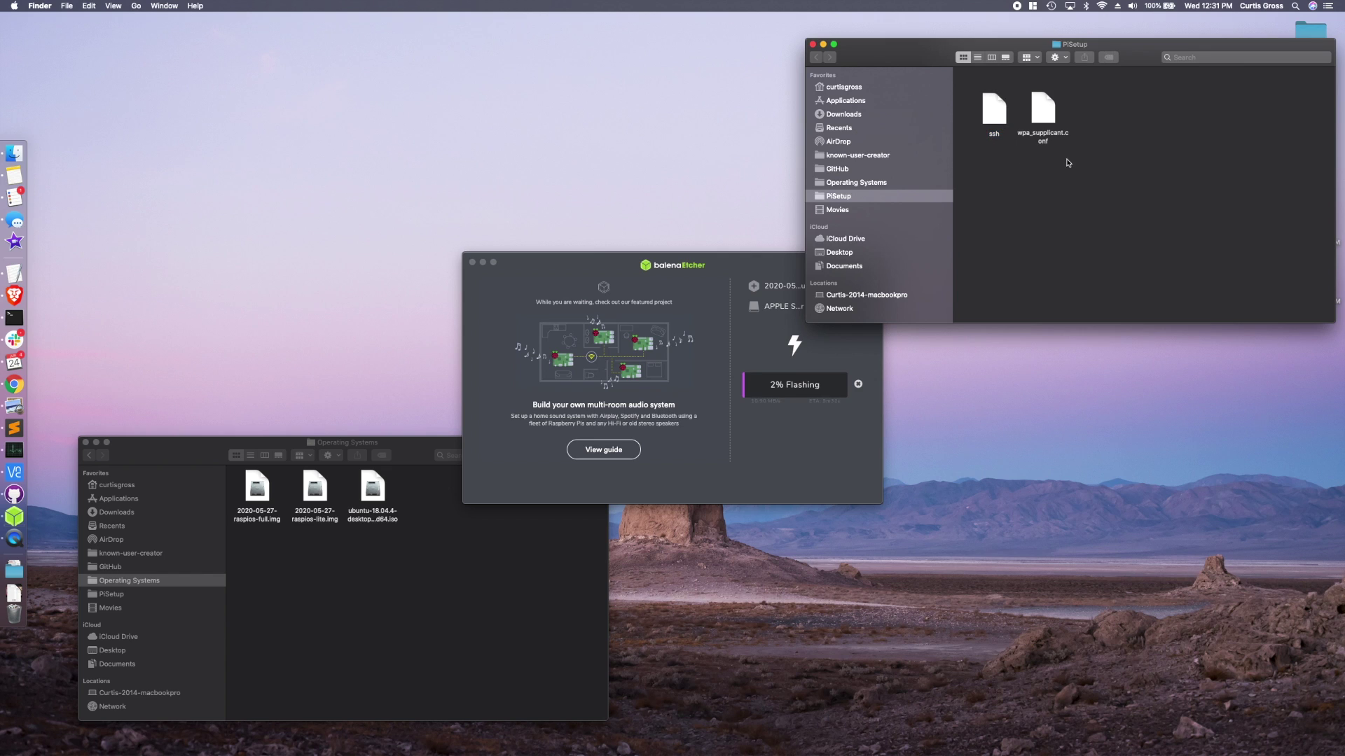
pyautogui.click(1045, 117)
pyautogui.rightClick(1045, 117)
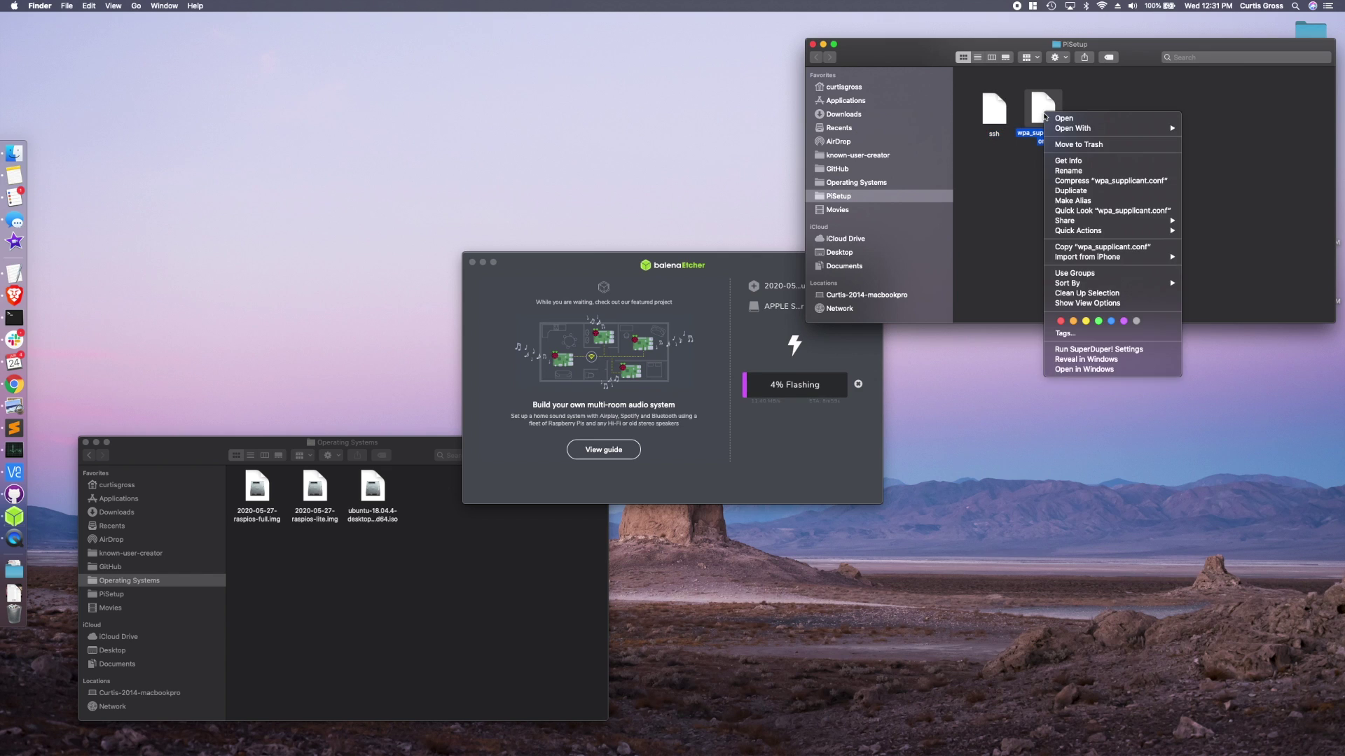
pyautogui.click(1020, 143)
pyautogui.rightClick(1045, 112)
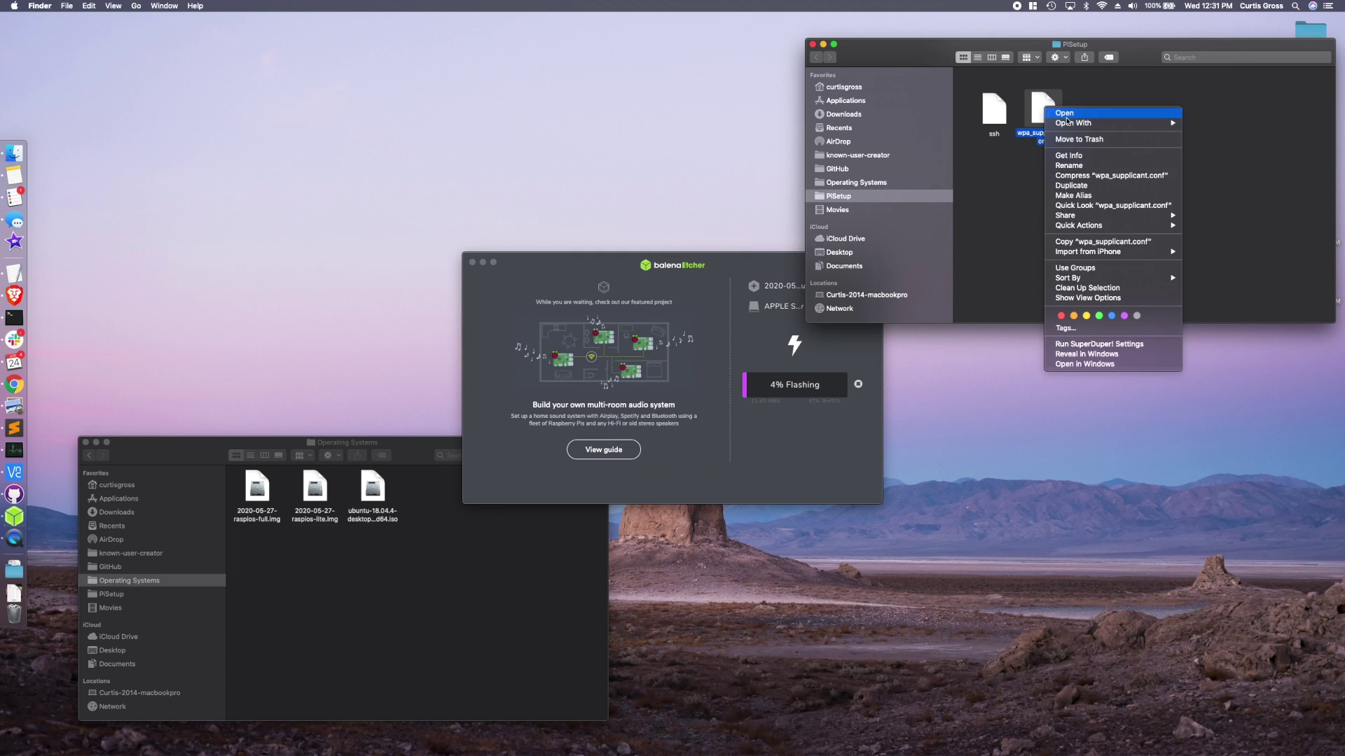
pyautogui.moveTo(1163, 123)
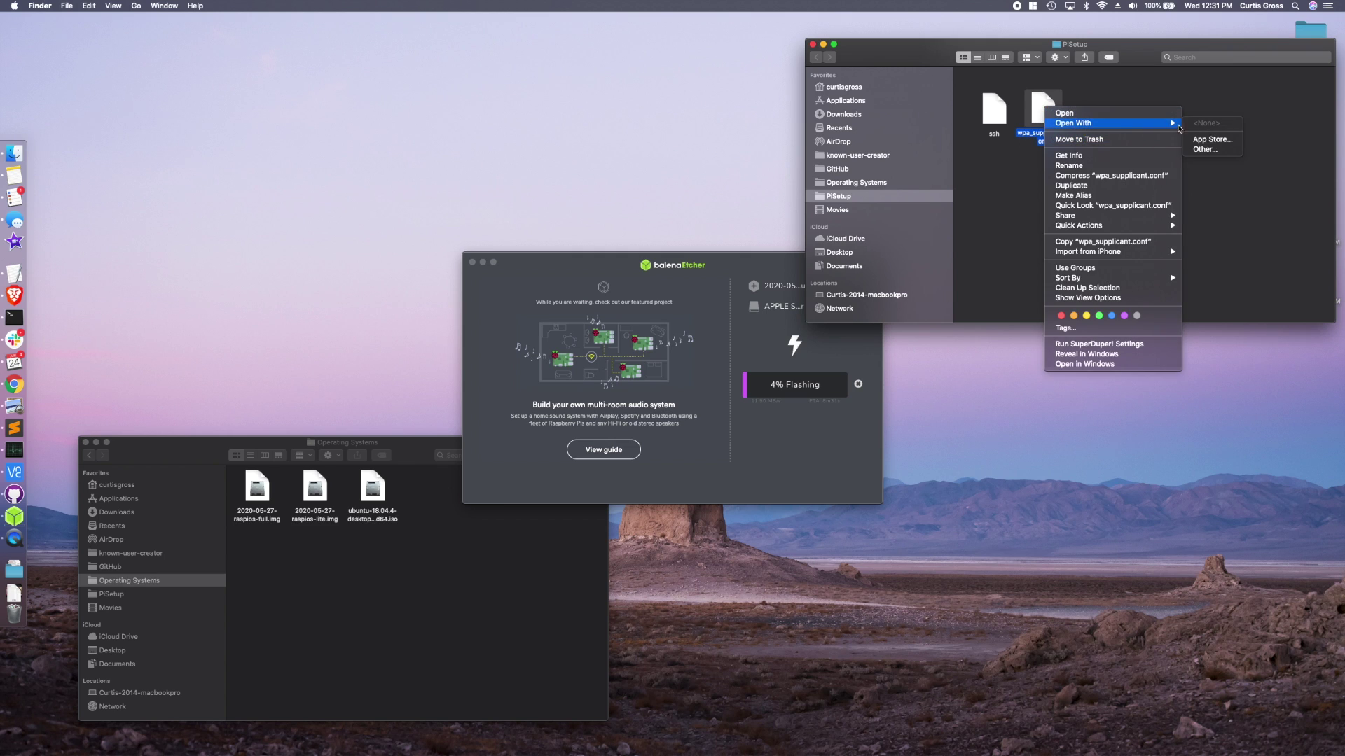
pyautogui.click(1202, 149)
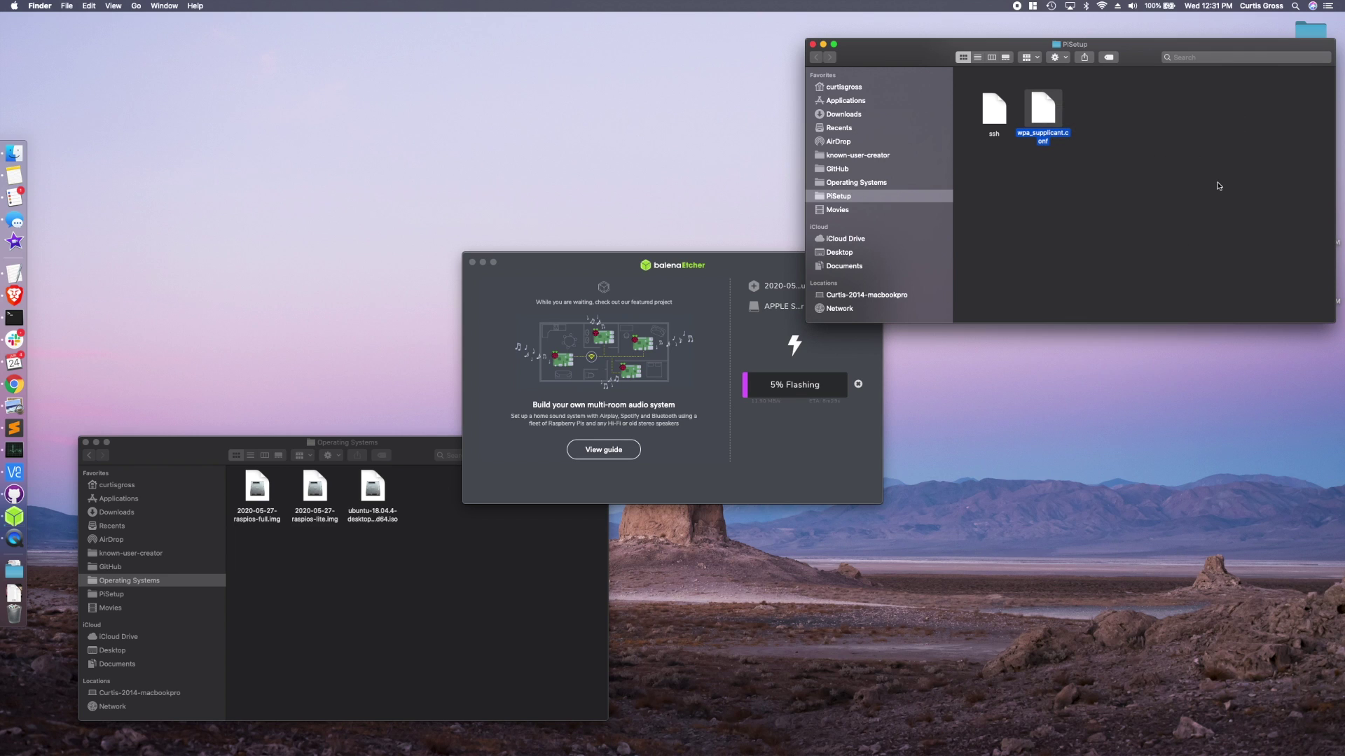
pyautogui.write('sublime')
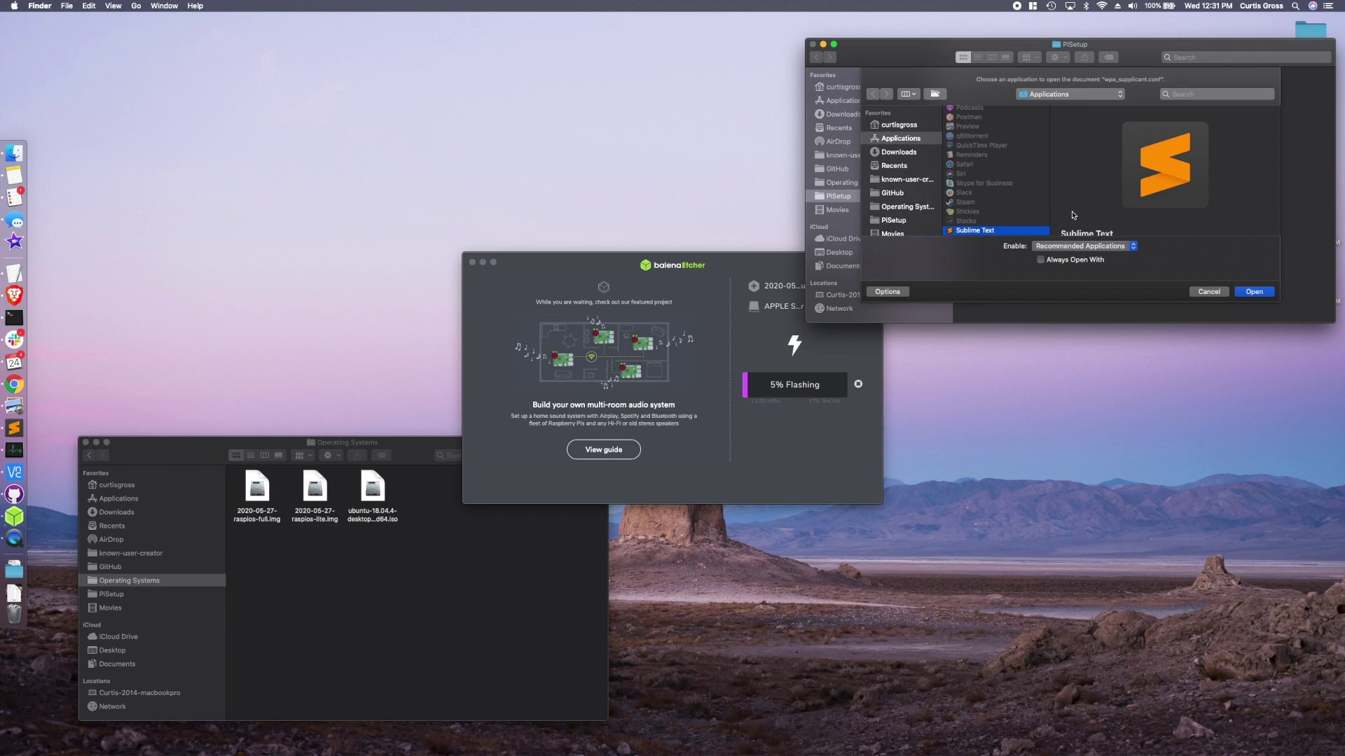
pyautogui.press('Return')
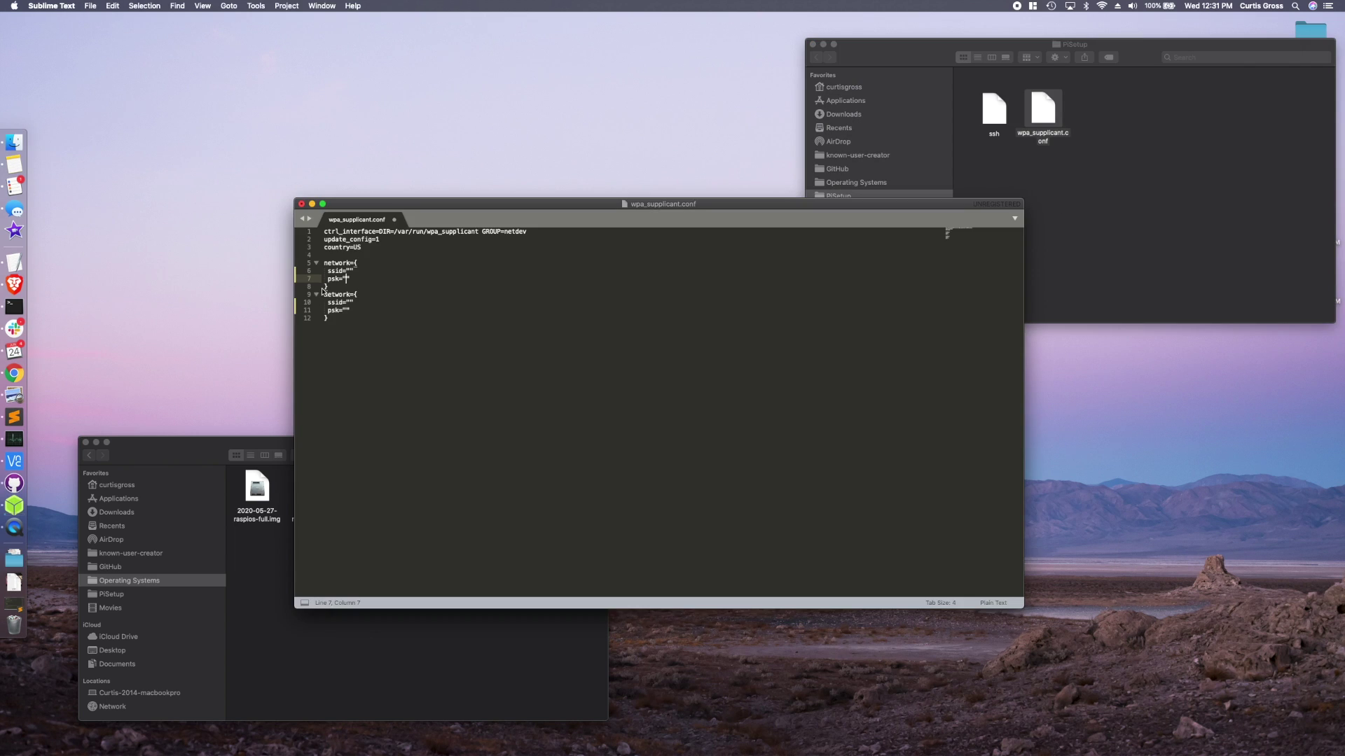
# - Set the first network's ssid to my-wifi and enter its Wi-Fi password
pyautogui.moveTo(350, 287); pyautogui.dragTo(325, 255)
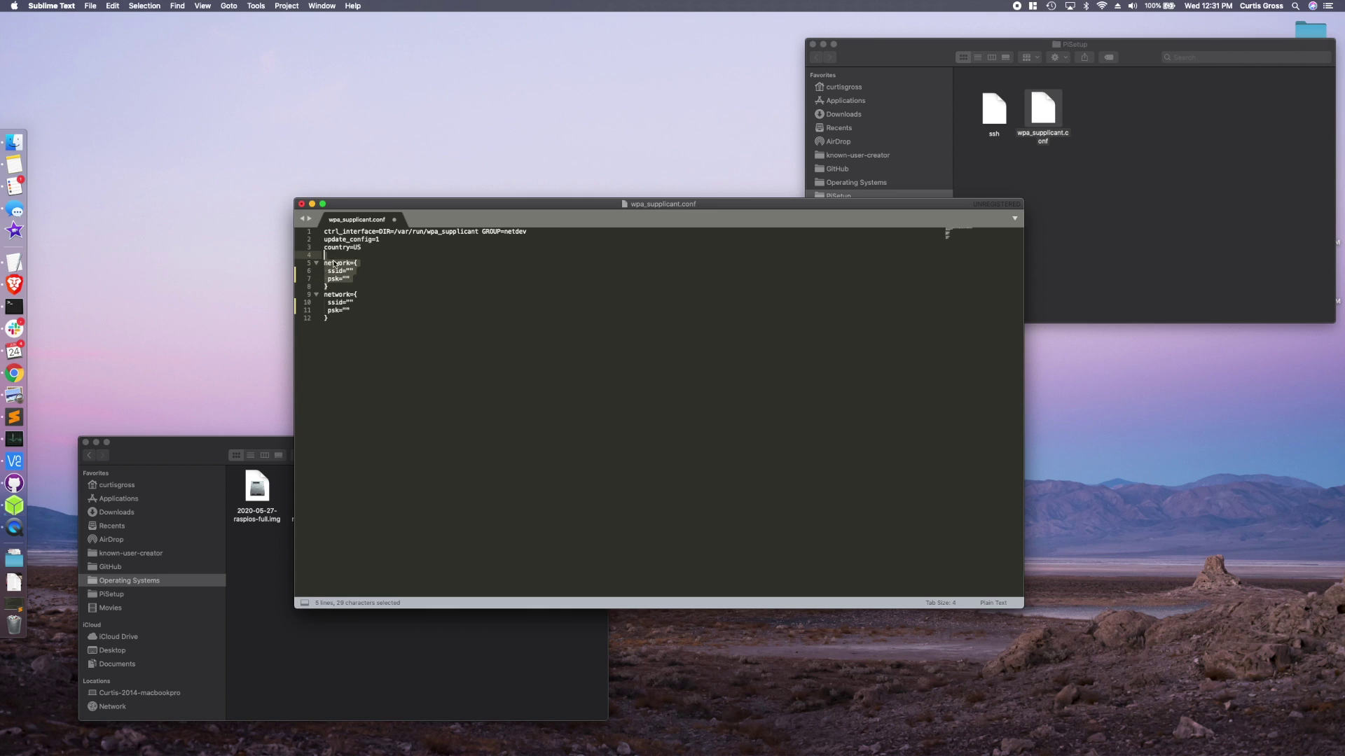
pyautogui.click(334, 264)
pyautogui.click(346, 279)
pyautogui.write('pas')
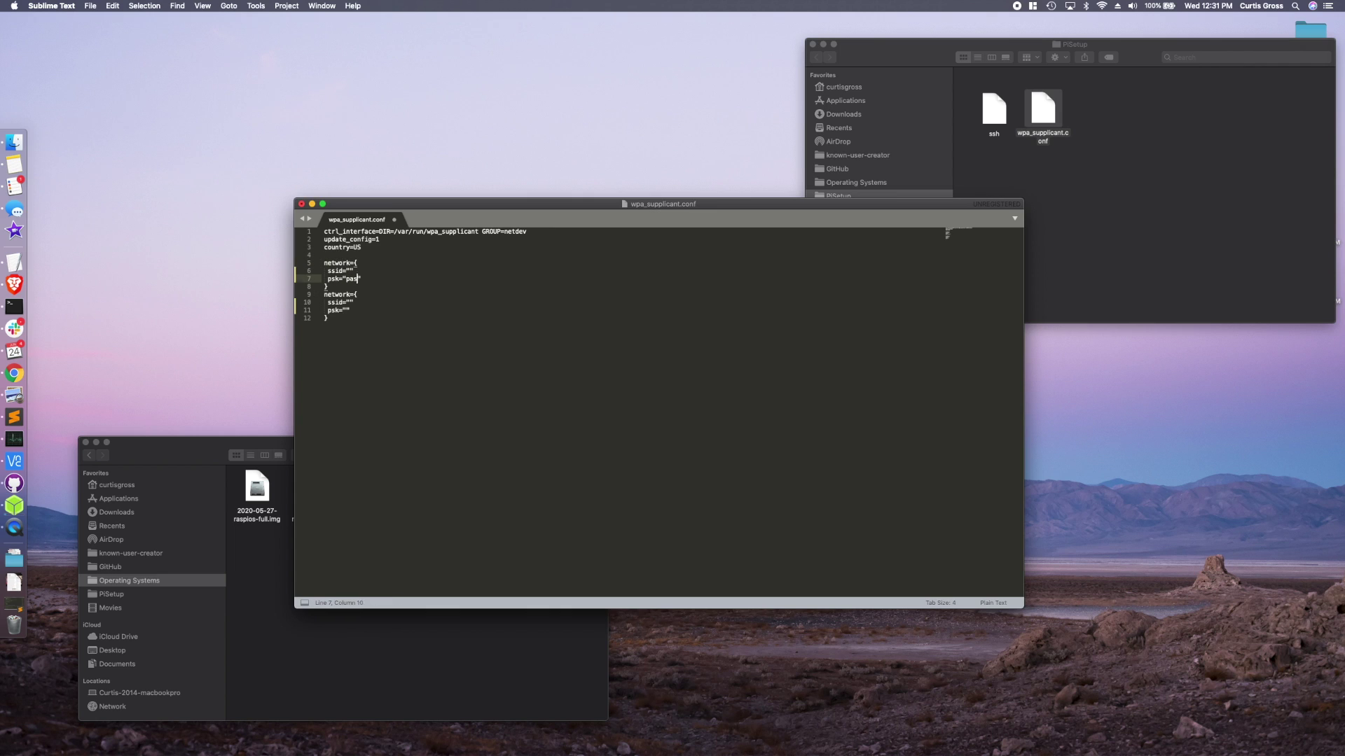
pyautogui.write('sword')
pyautogui.click(350, 272)
pyautogui.write('my-wifi')
# - Set the second network's ssid to parents-house and enter its Wi-Fi password
pyautogui.click(349, 303)
pyautogui.write('parents-h')
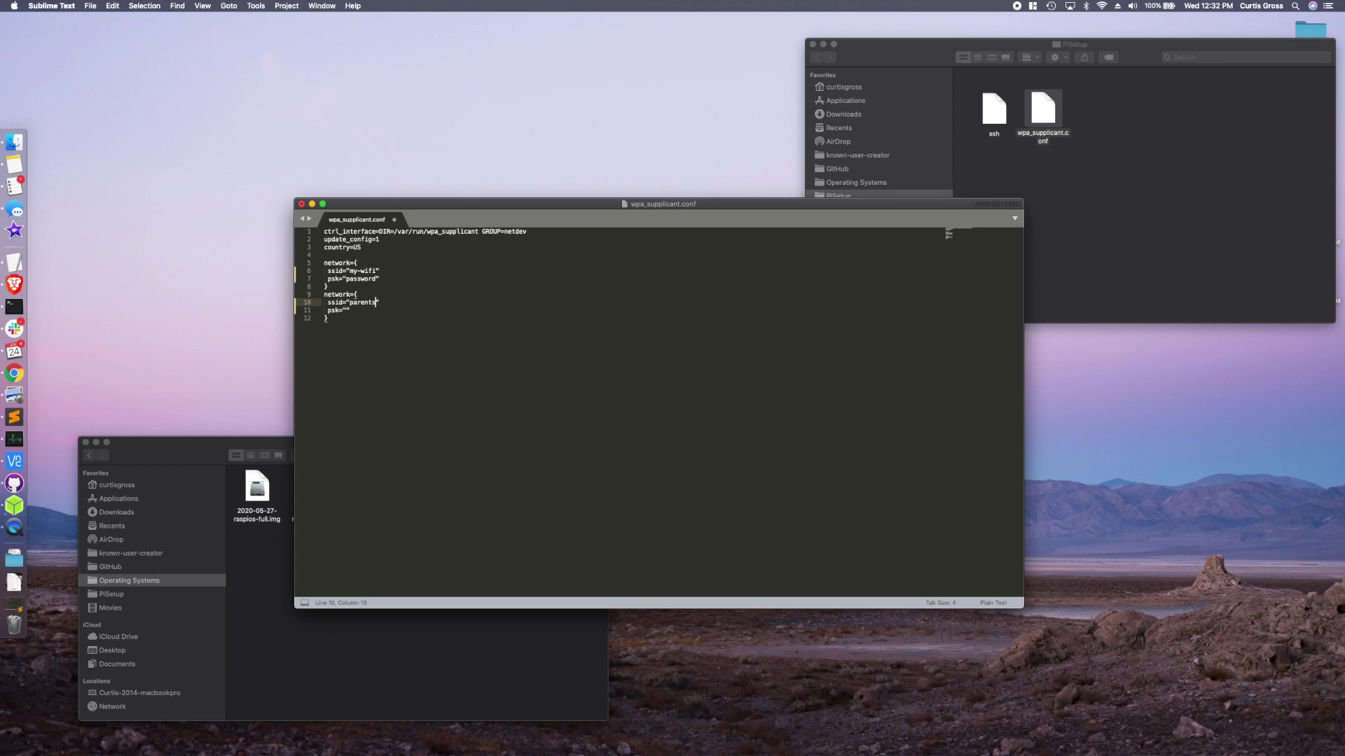
pyautogui.write('ouse')
pyautogui.click(347, 311)
pyautogui.write('password2')
# - Review the update_config, country and my-wifi lines, then select ssh and wpa_supplicant.conf in Finder
pyautogui.click(426, 341)
pyautogui.moveTo(368, 246); pyautogui.dragTo(352, 241)
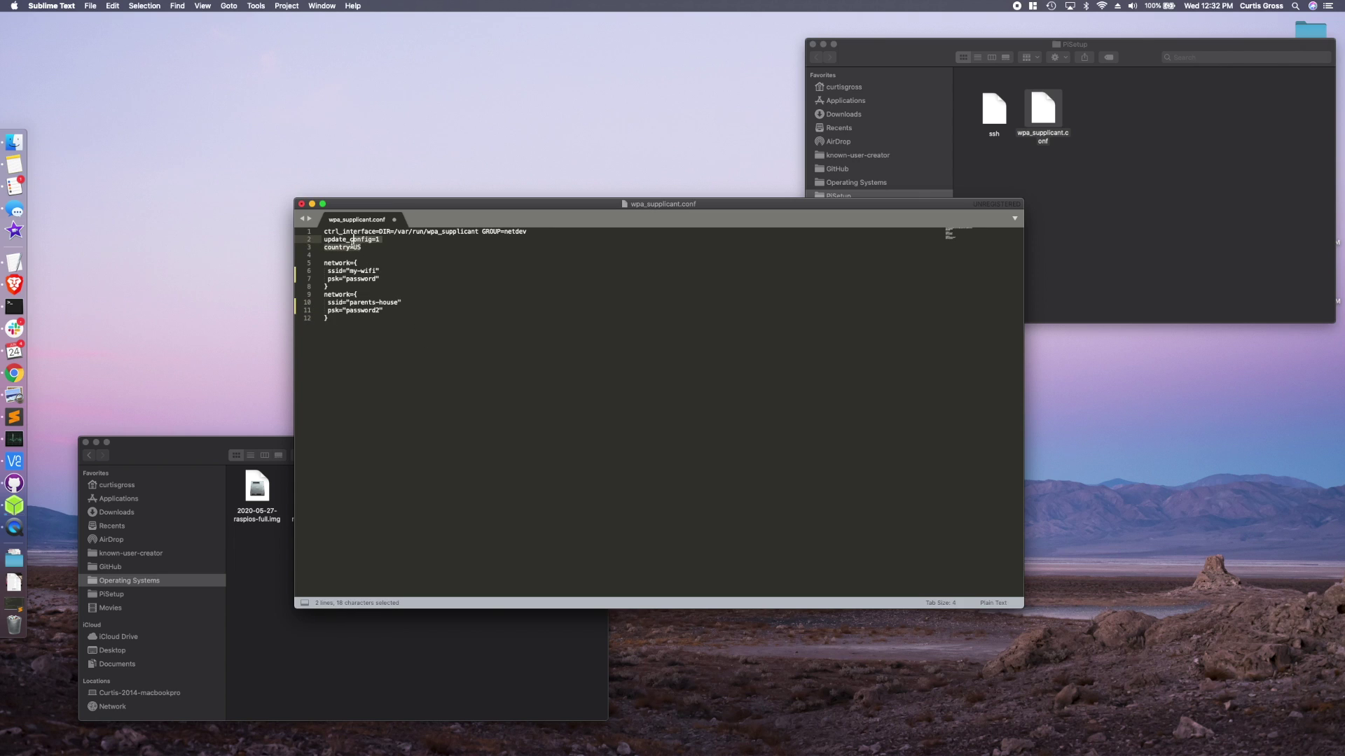
pyautogui.click(357, 248)
pyautogui.click(365, 271)
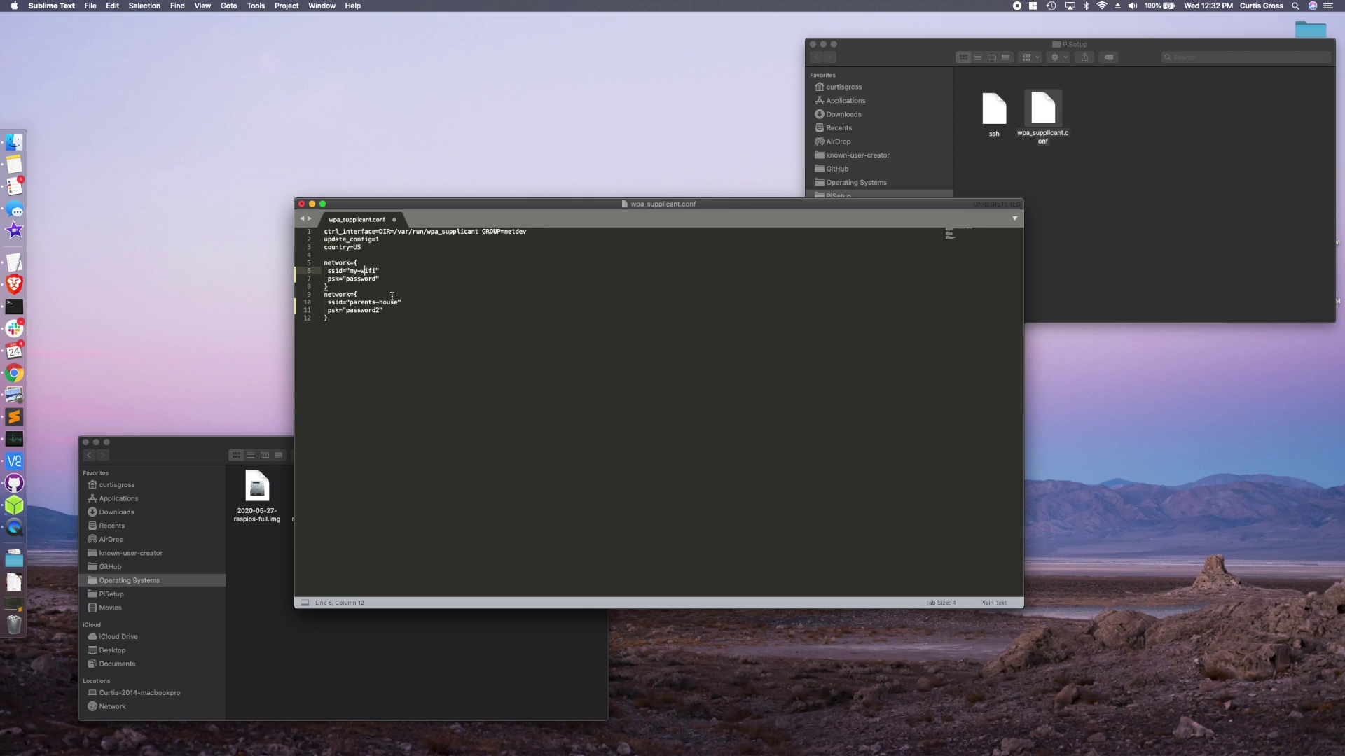
pyautogui.moveTo(1091, 138); pyautogui.dragTo(1108, 107)
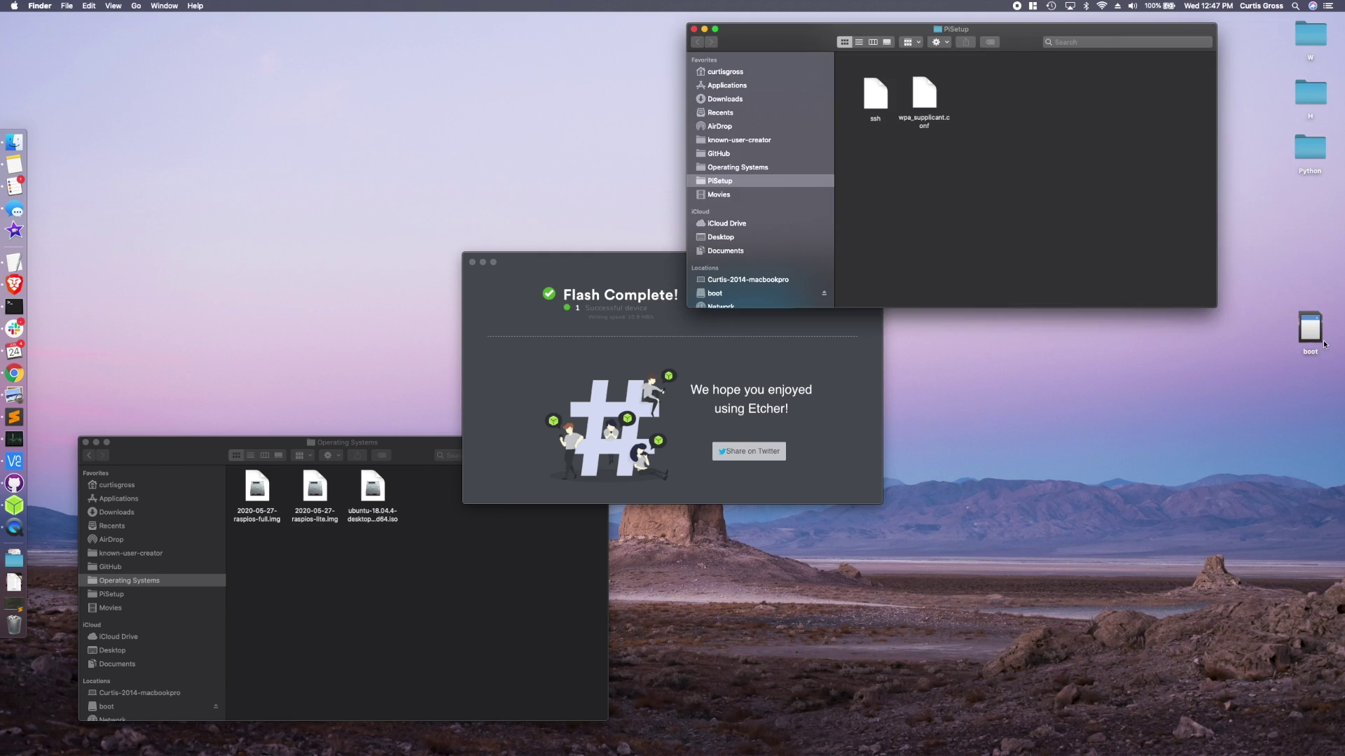
# - Marquee-select ssh and wpa_supplicant.conf together in the PiSetup window
pyautogui.moveTo(954, 161); pyautogui.dragTo(1313, 339)
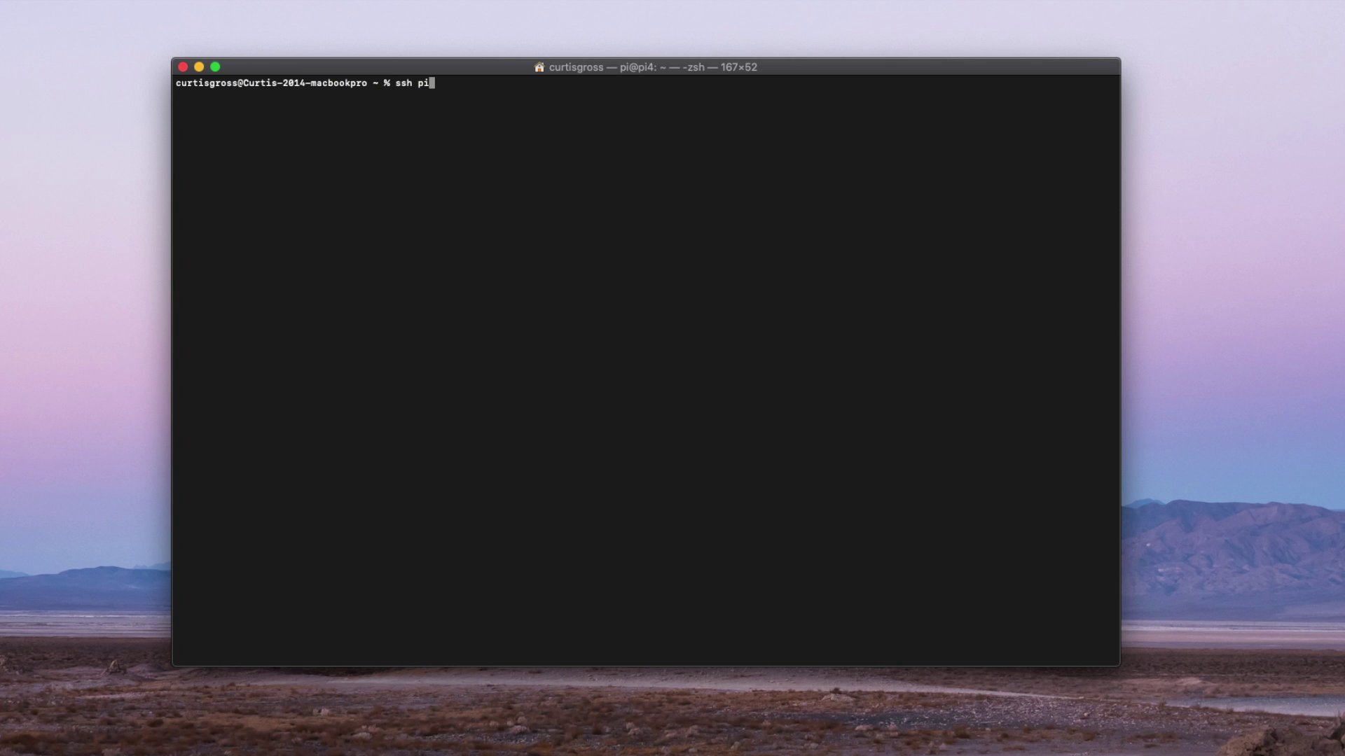
pyautogui.write('rypi.local')
pyautogui.moveTo(537, 84); pyautogui.dragTo(434, 84)
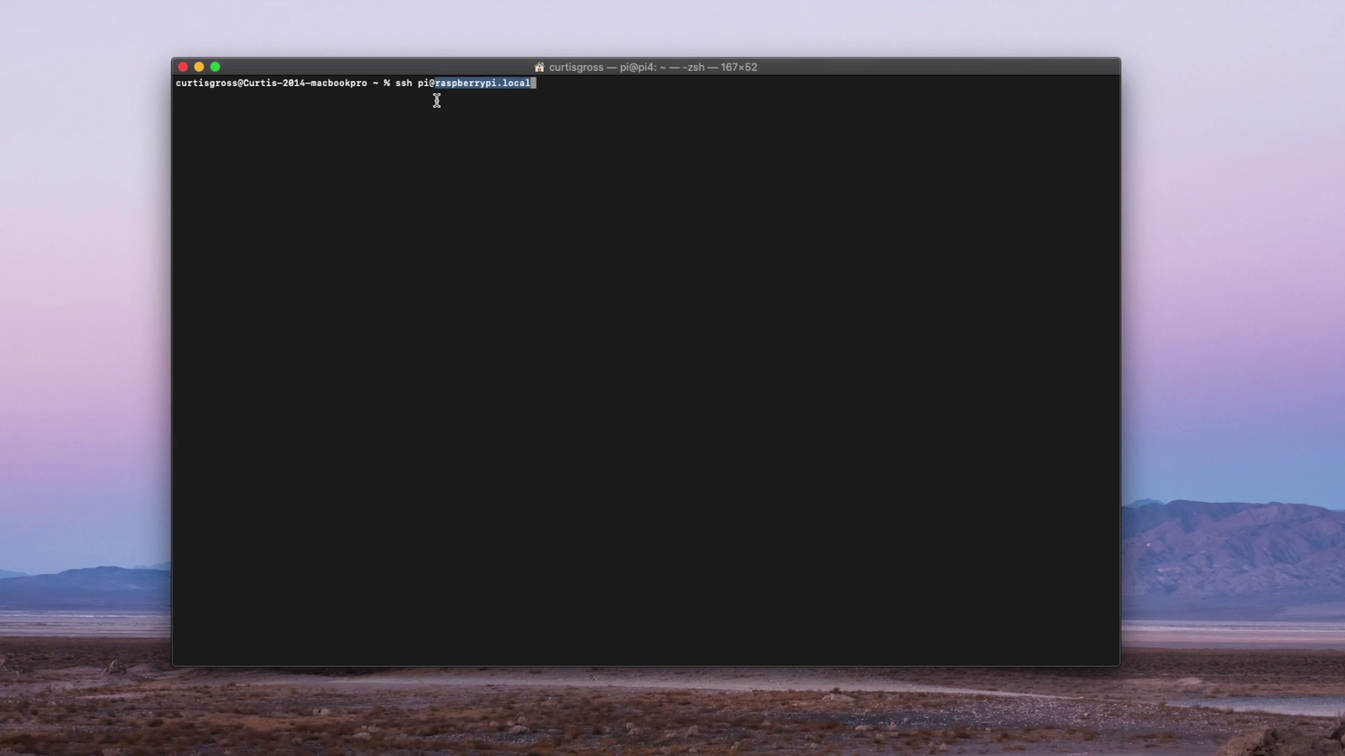
pyautogui.click(436, 100)
pyautogui.doubleClick(422, 83)
pyautogui.click(454, 83)
pyautogui.press('Return')
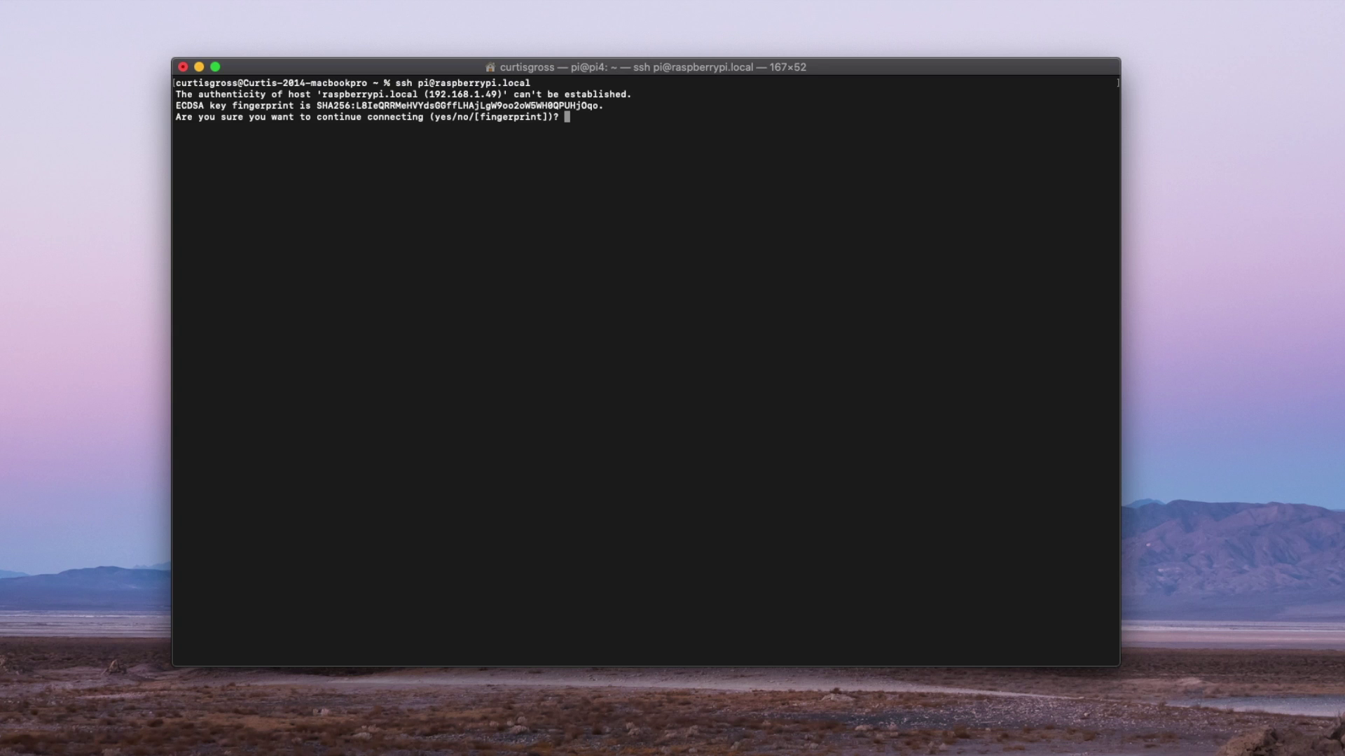
pyautogui.write('yes')
pyautogui.press('Return')
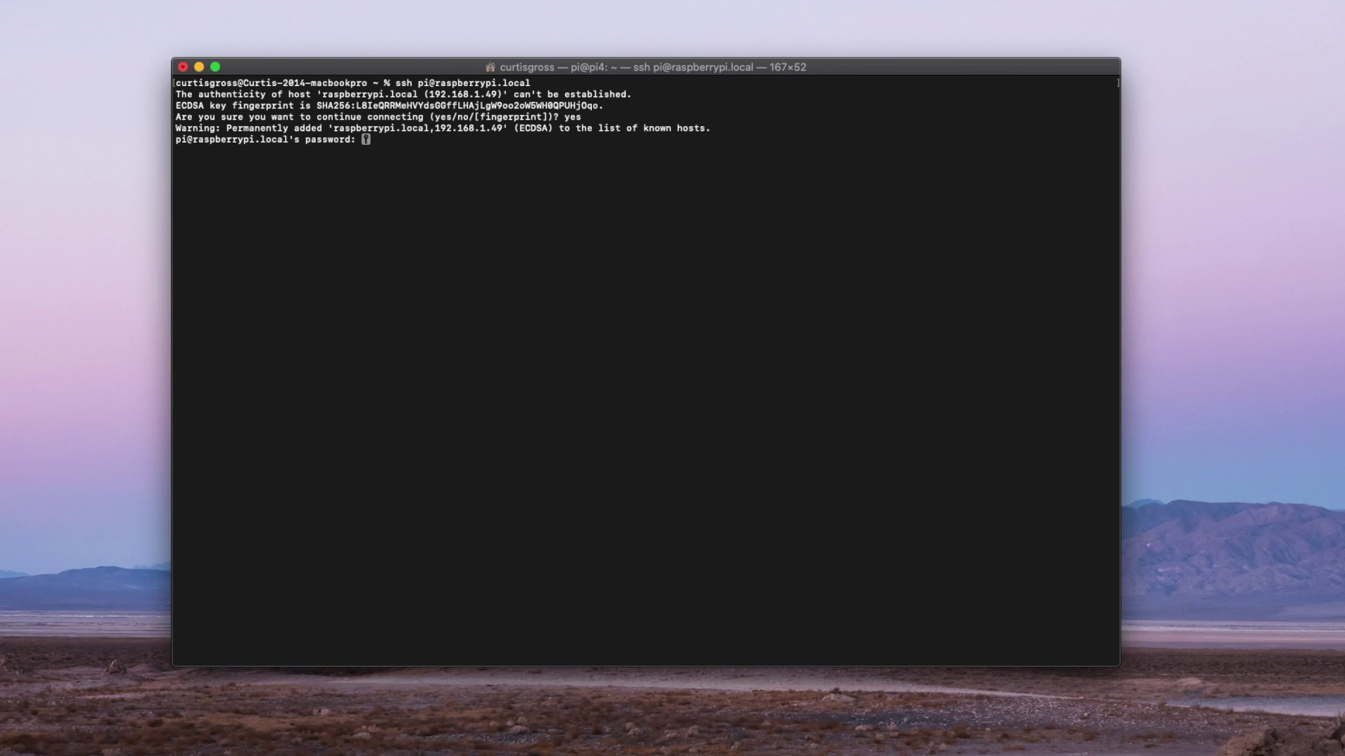
pyautogui.press('Return')
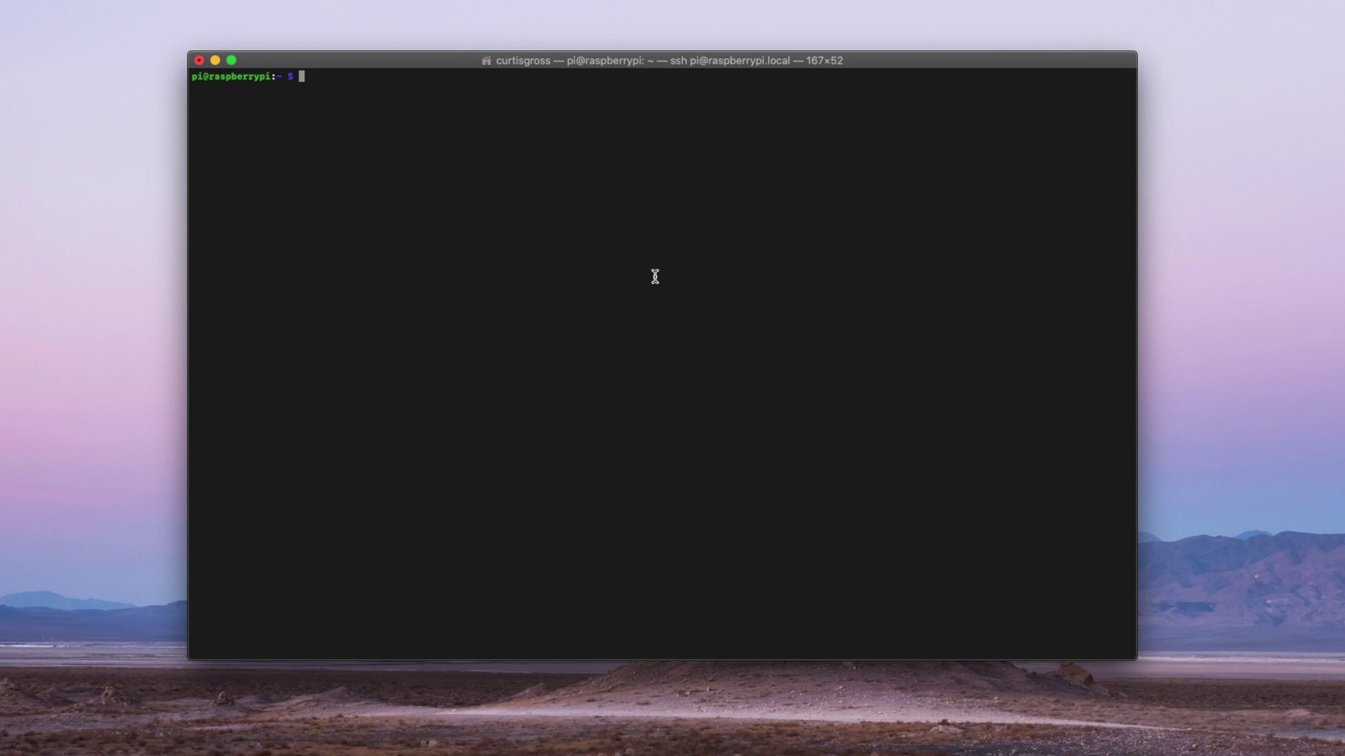
# - Run sudo apt-get update followed by sudo apt-get full-upgrade on the Pi
pyautogui.write('sudo')
pyautogui.write('apt-get update')
pyautogui.press('Return')
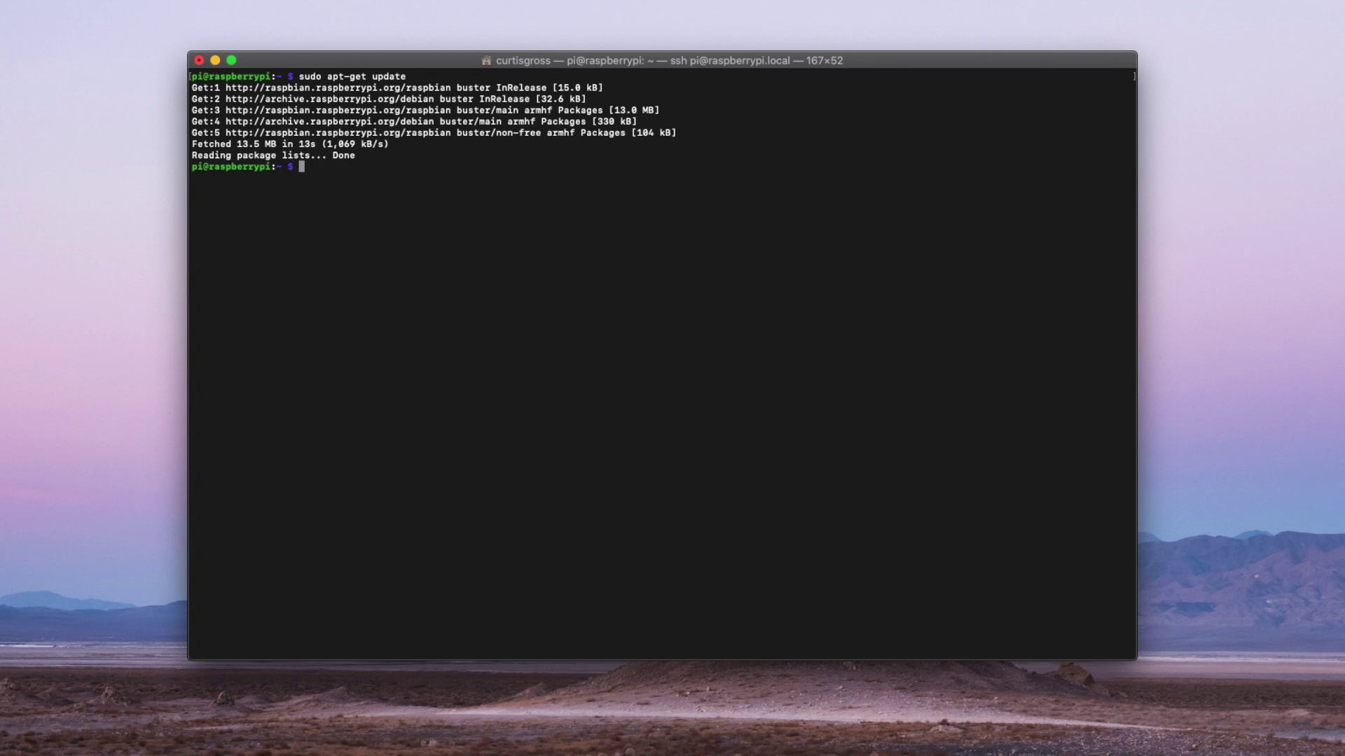
pyautogui.write('sudo ')
pyautogui.write('apt-g')
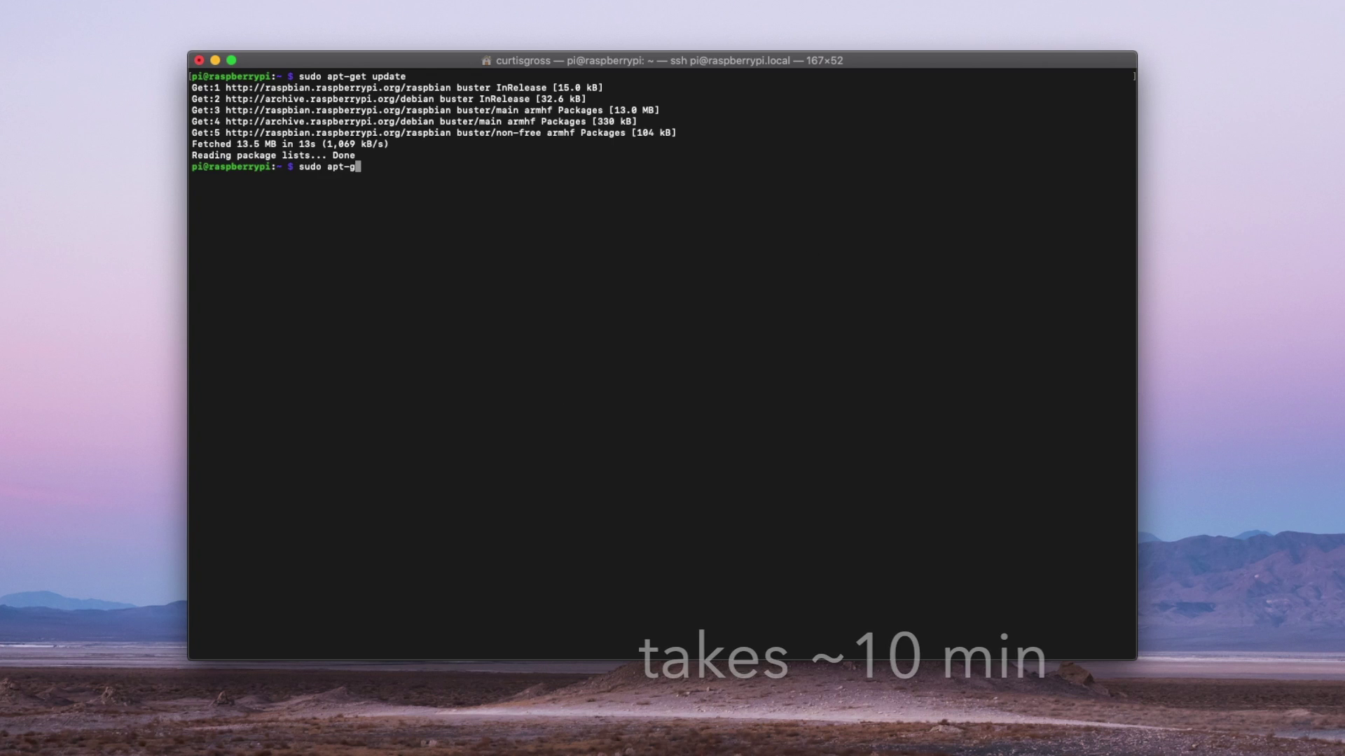
pyautogui.write('et full-upgrad')
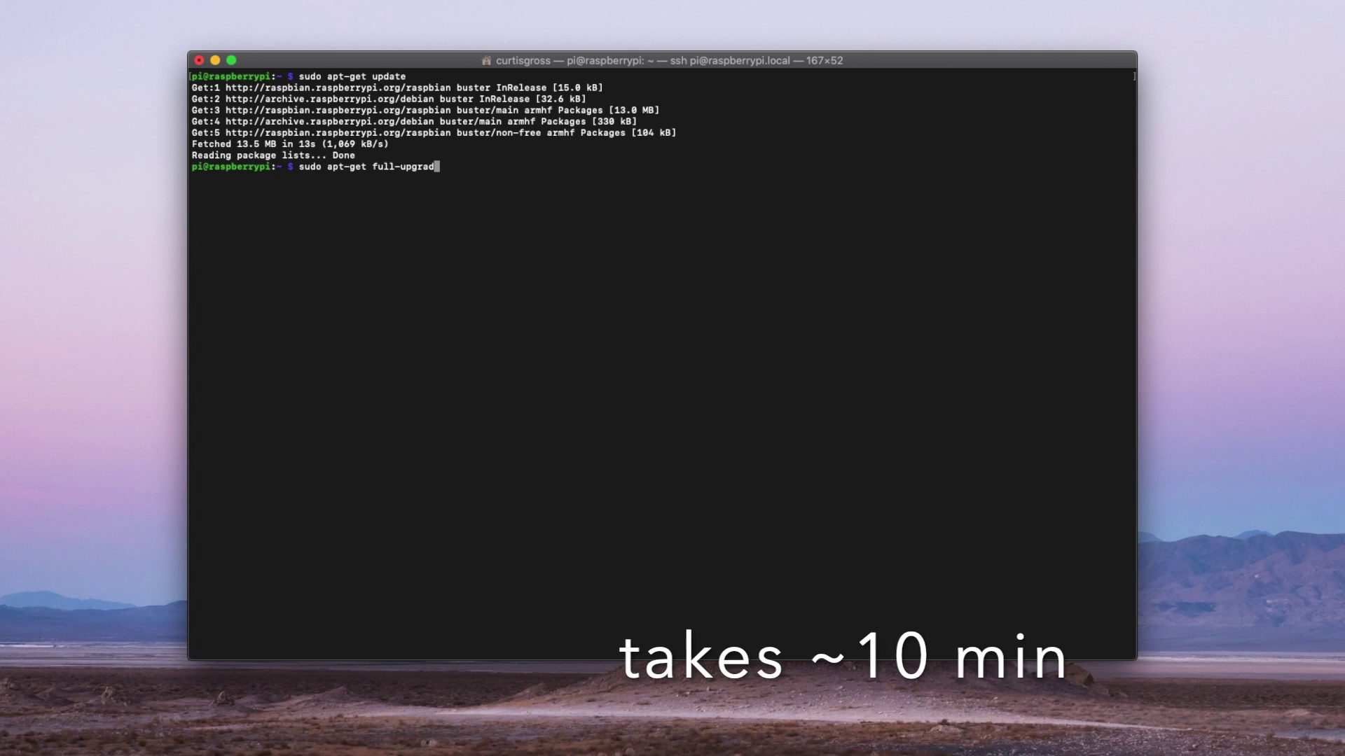
pyautogui.write('e')
pyautogui.press('Return')
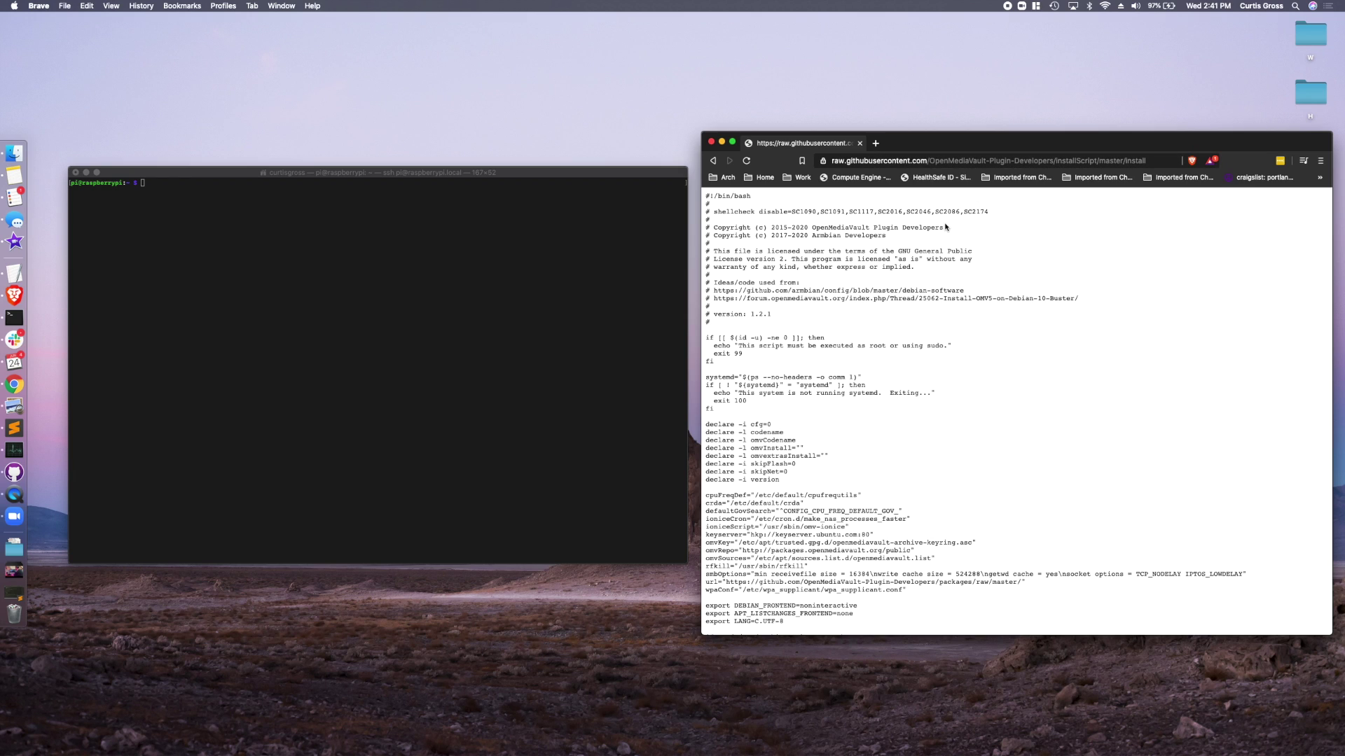
# - Print the omv-install file's contents with cat in Terminal
pyautogui.scroll(-6, 800, 283)
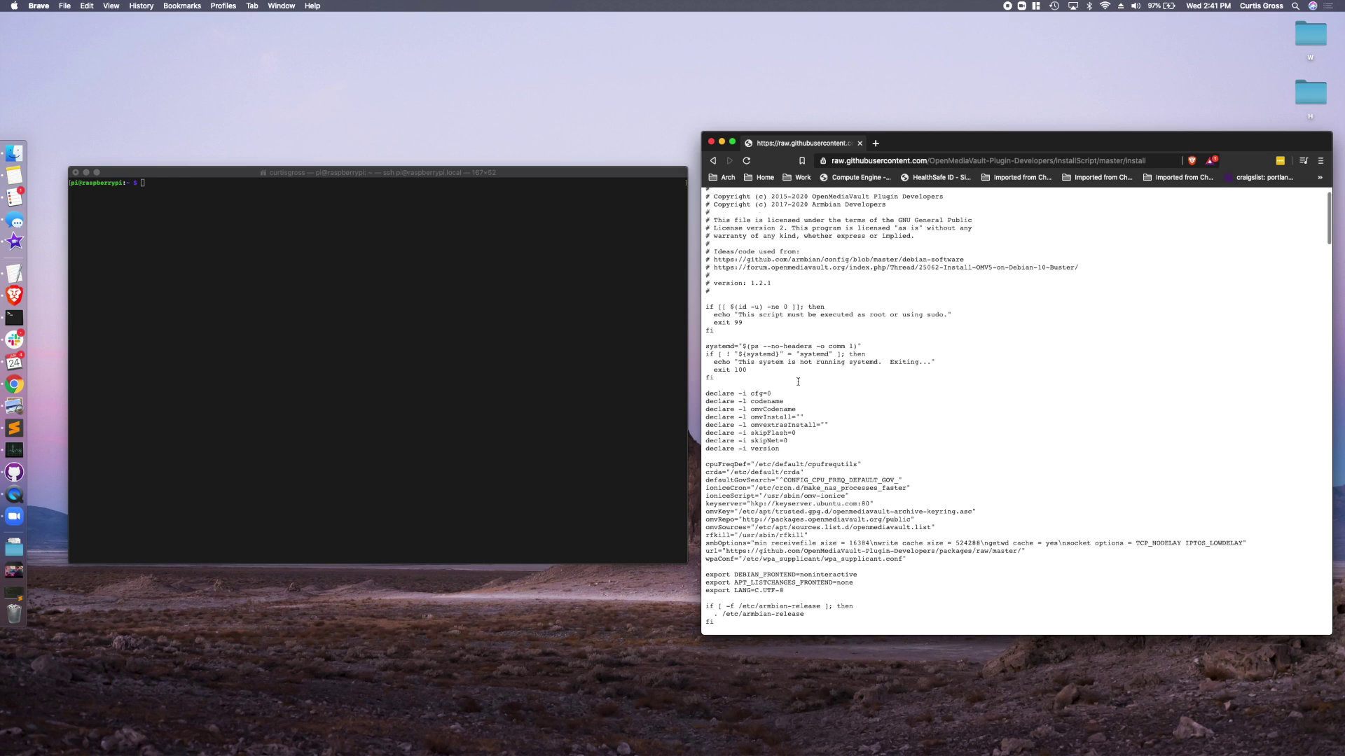
pyautogui.scroll(3, 832, 319)
pyautogui.scroll(4, 832, 319)
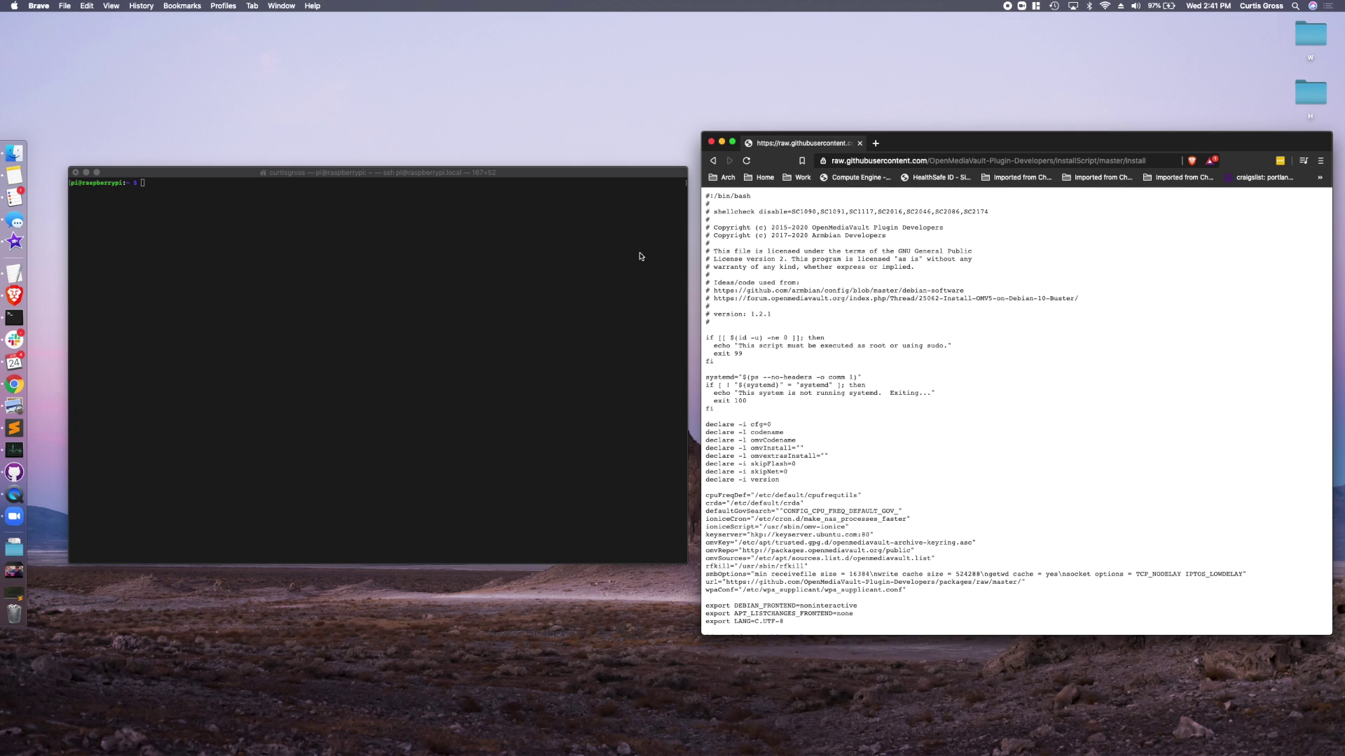
pyautogui.click(414, 243)
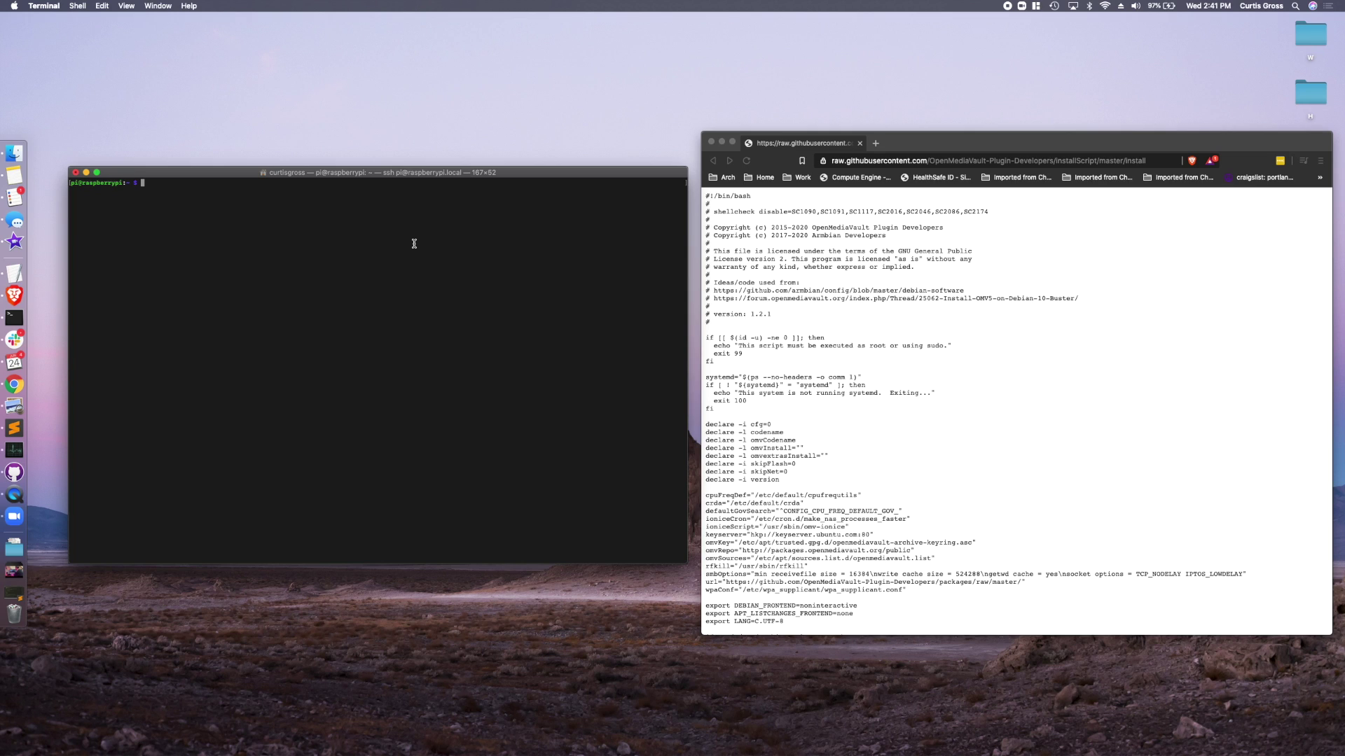
pyautogui.write('cat')
pyautogui.press('Tab')
pyautogui.press('Tab')
pyautogui.press('Tab')
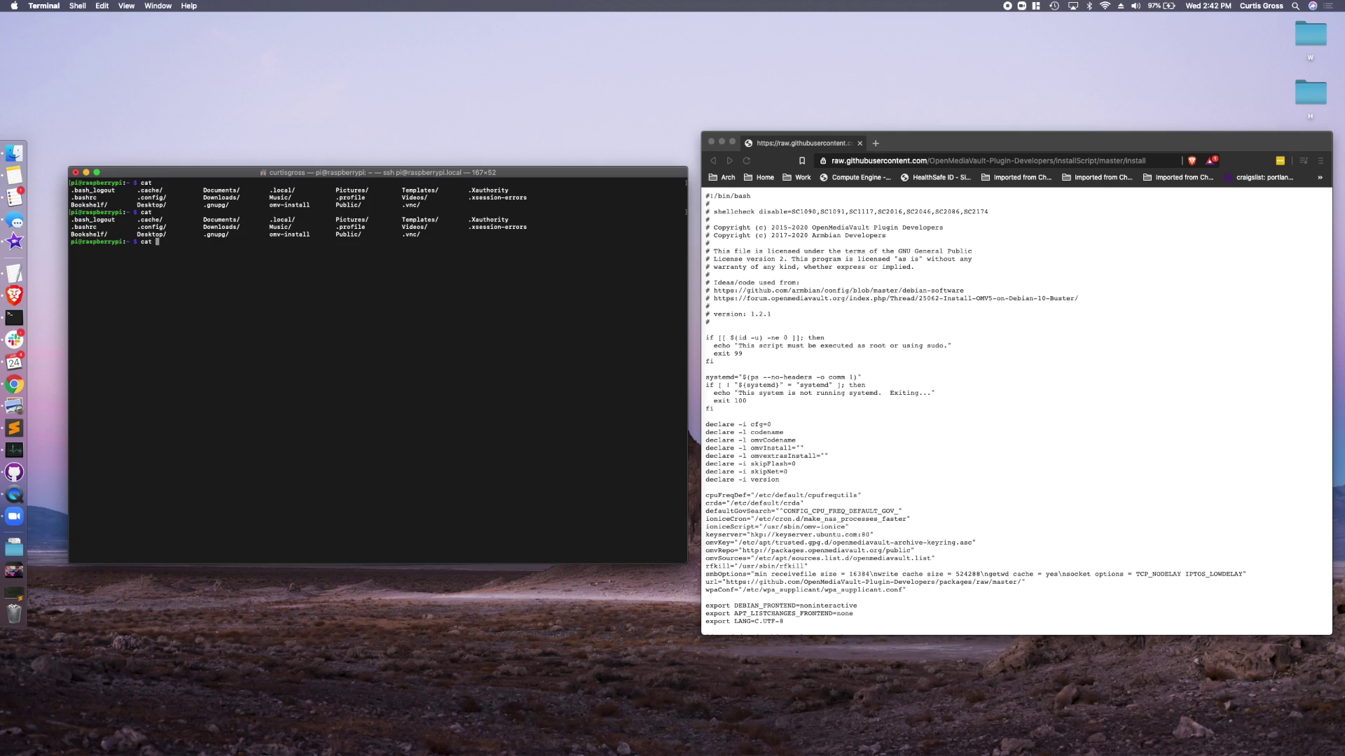
pyautogui.write('omv-install')
pyautogui.press('Return')
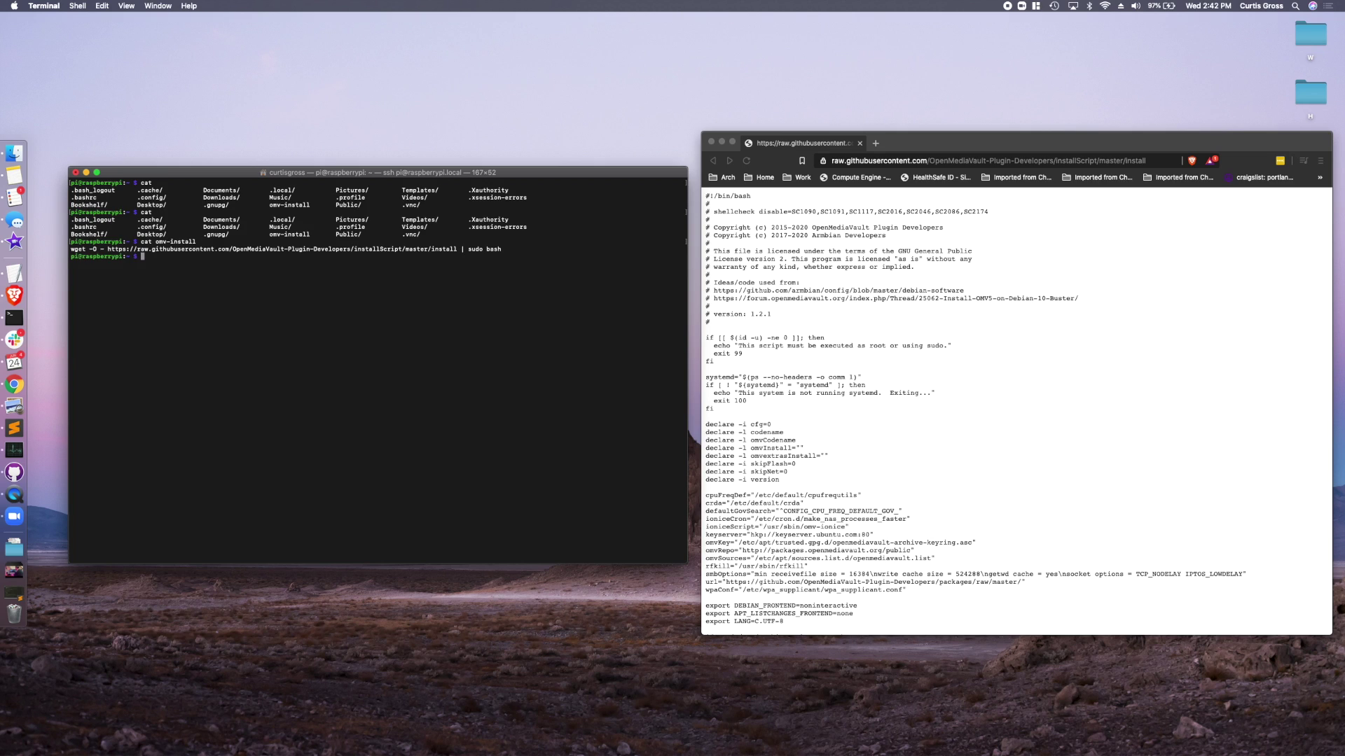
# - Run the copied wget OpenMediaVault install command, then select the wlan0 address 192.168.1.49
pyautogui.moveTo(503, 250); pyautogui.dragTo(71, 250)
pyautogui.press('super+c')
pyautogui.press('super+v')
pyautogui.press('Return')
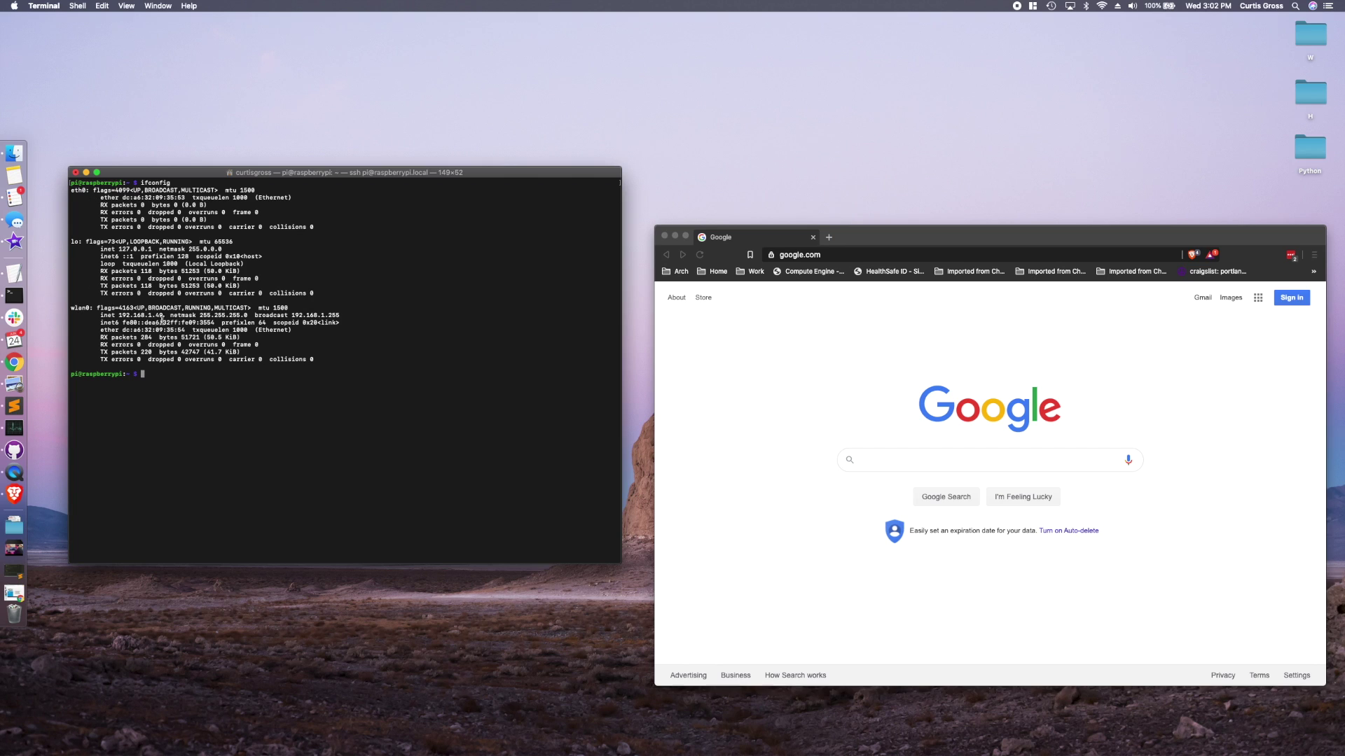
pyautogui.moveTo(163, 317); pyautogui.dragTo(116, 313)
# - Load 192.168.1.49 in Brave and log in as admin with the default password
pyautogui.click(752, 334)
pyautogui.click(861, 255)
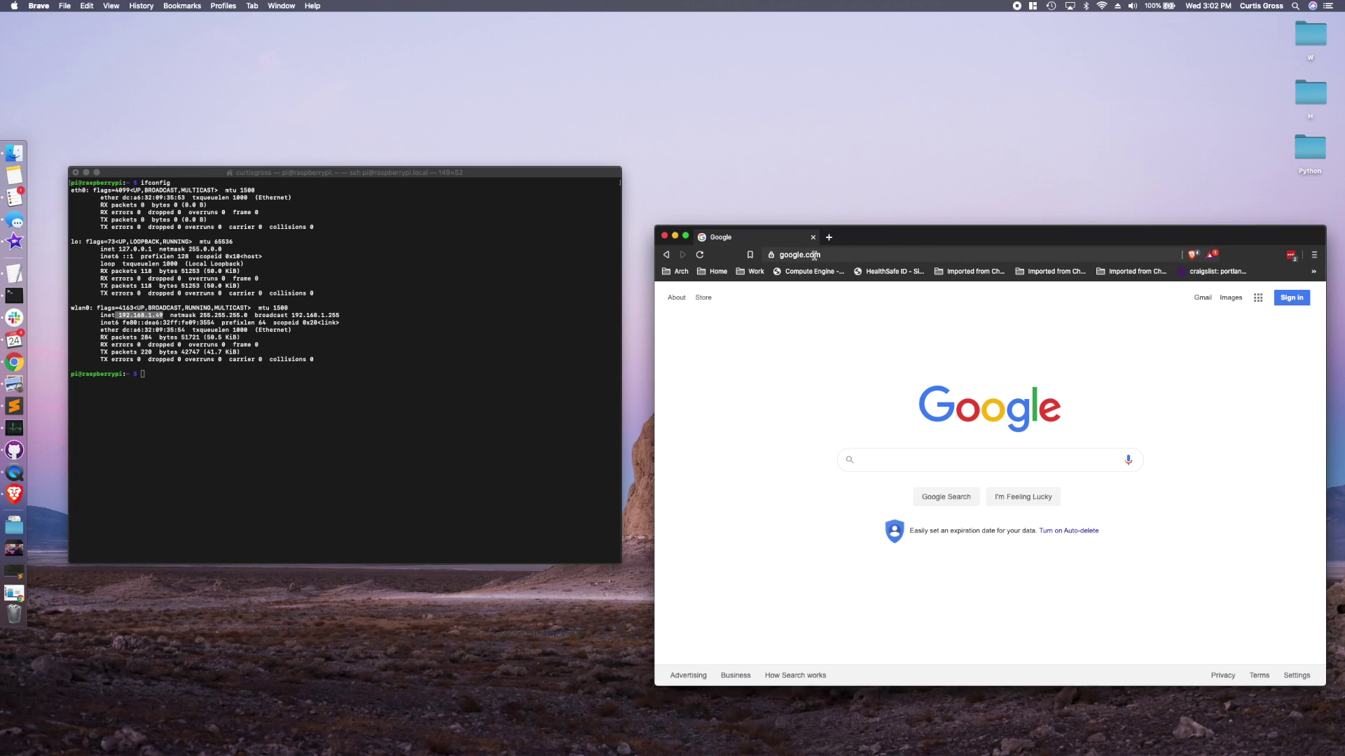
pyautogui.press('cmd+v')
pyautogui.press('Return')
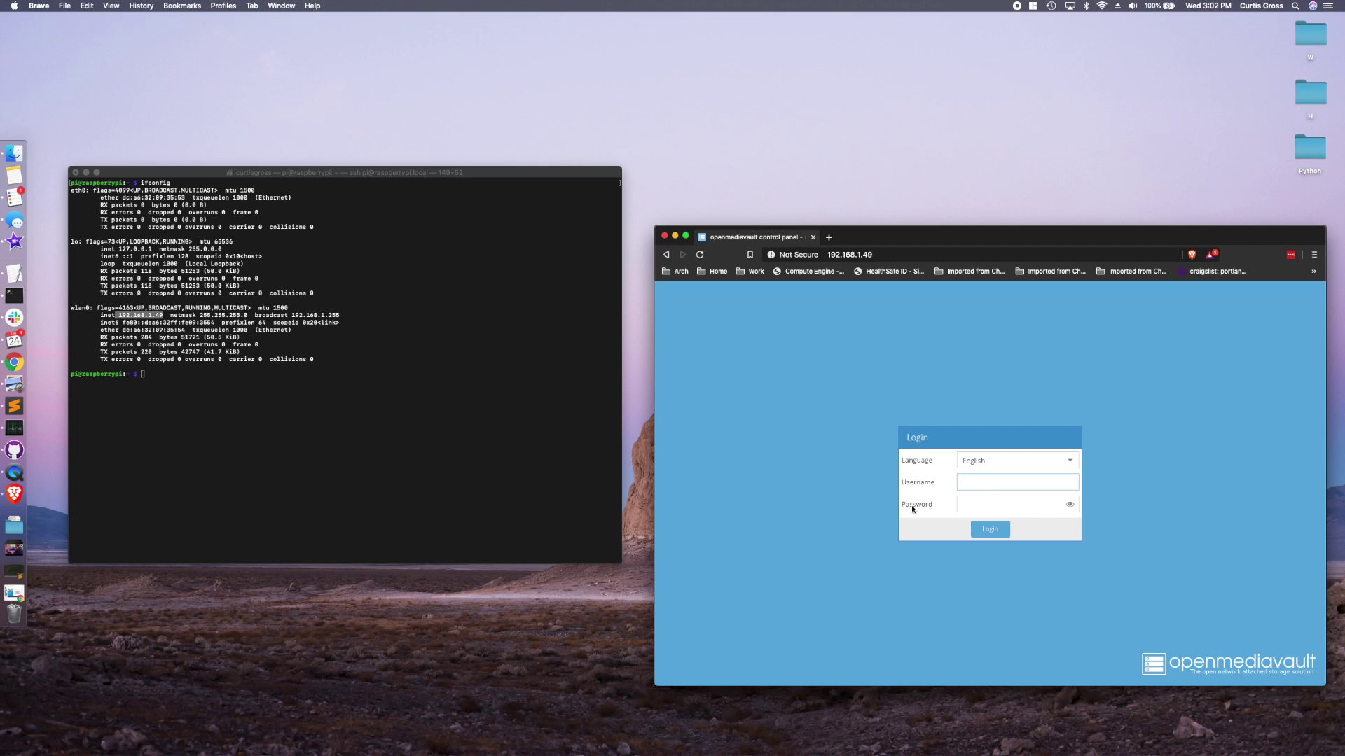
pyautogui.moveTo(893, 237); pyautogui.dragTo(879, 175)
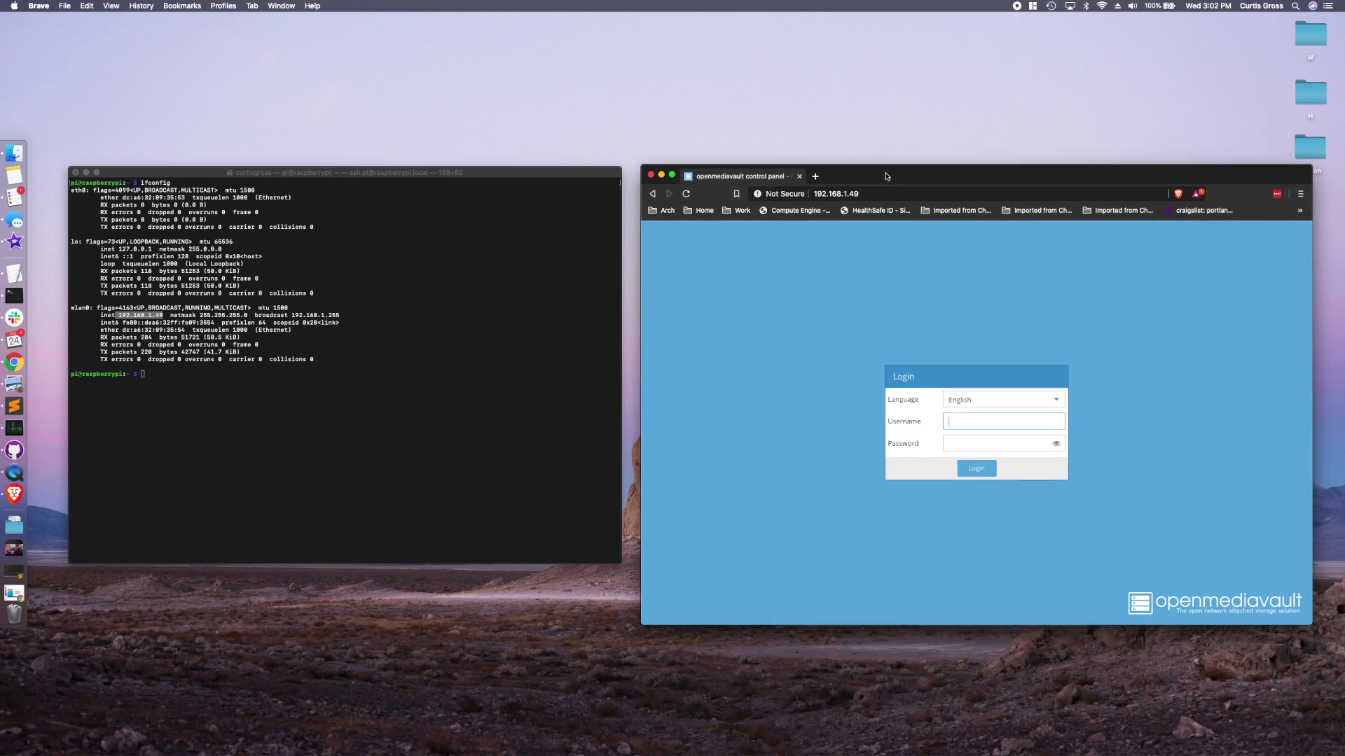
pyautogui.write('admin')
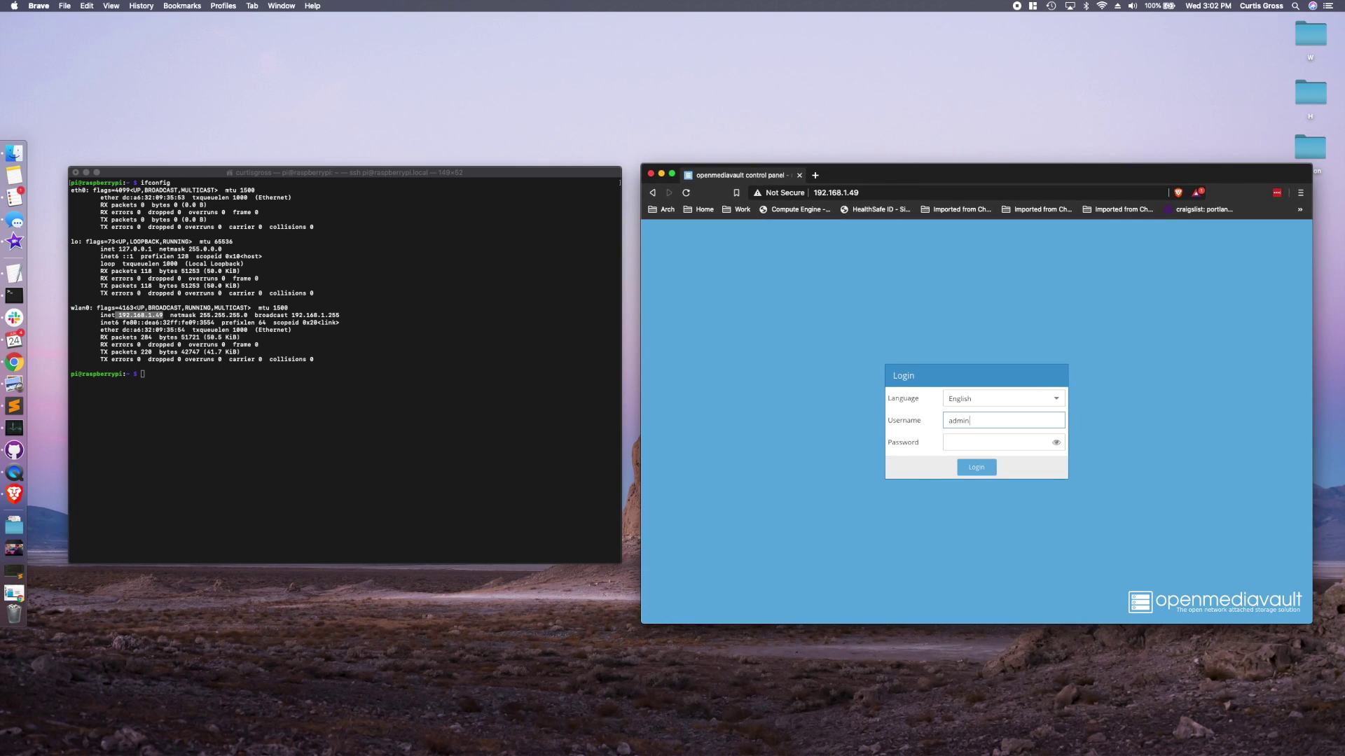
pyautogui.press('Tab')
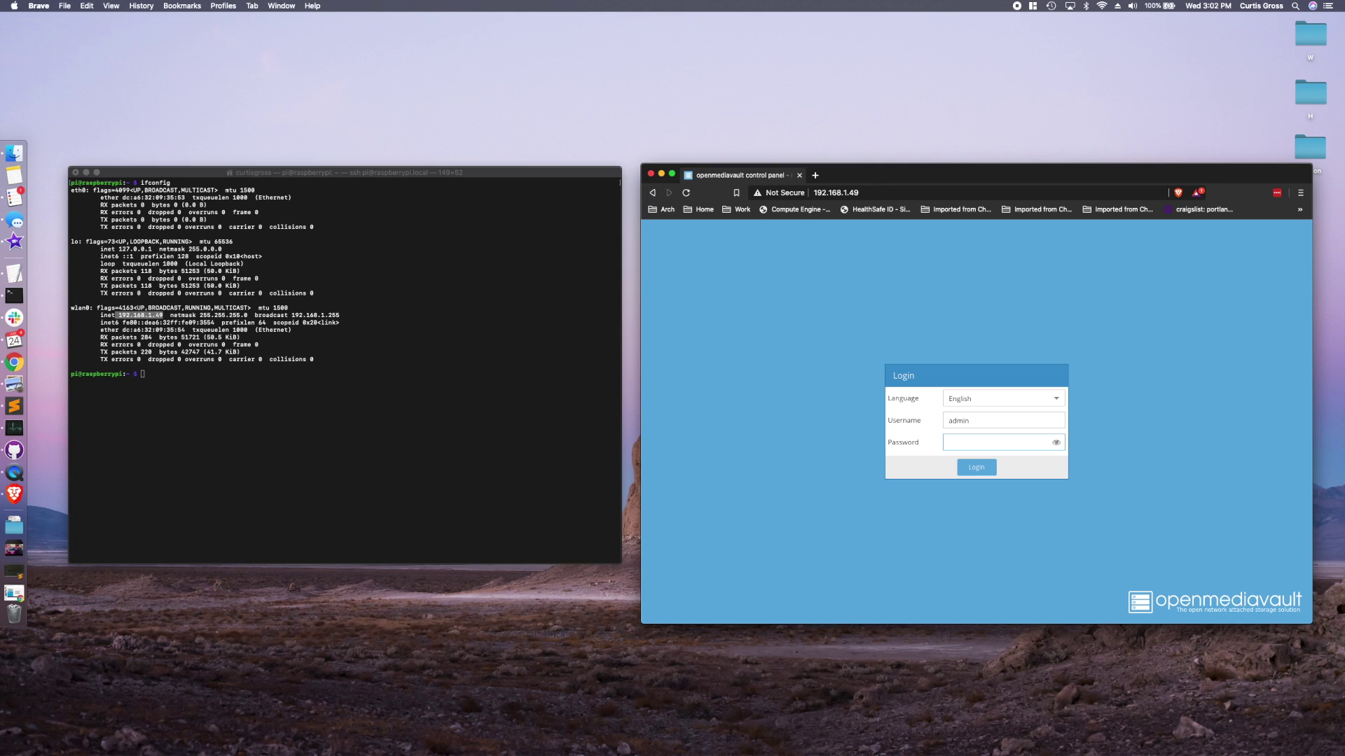
pyautogui.write('openmediavault')
pyautogui.press('Return')
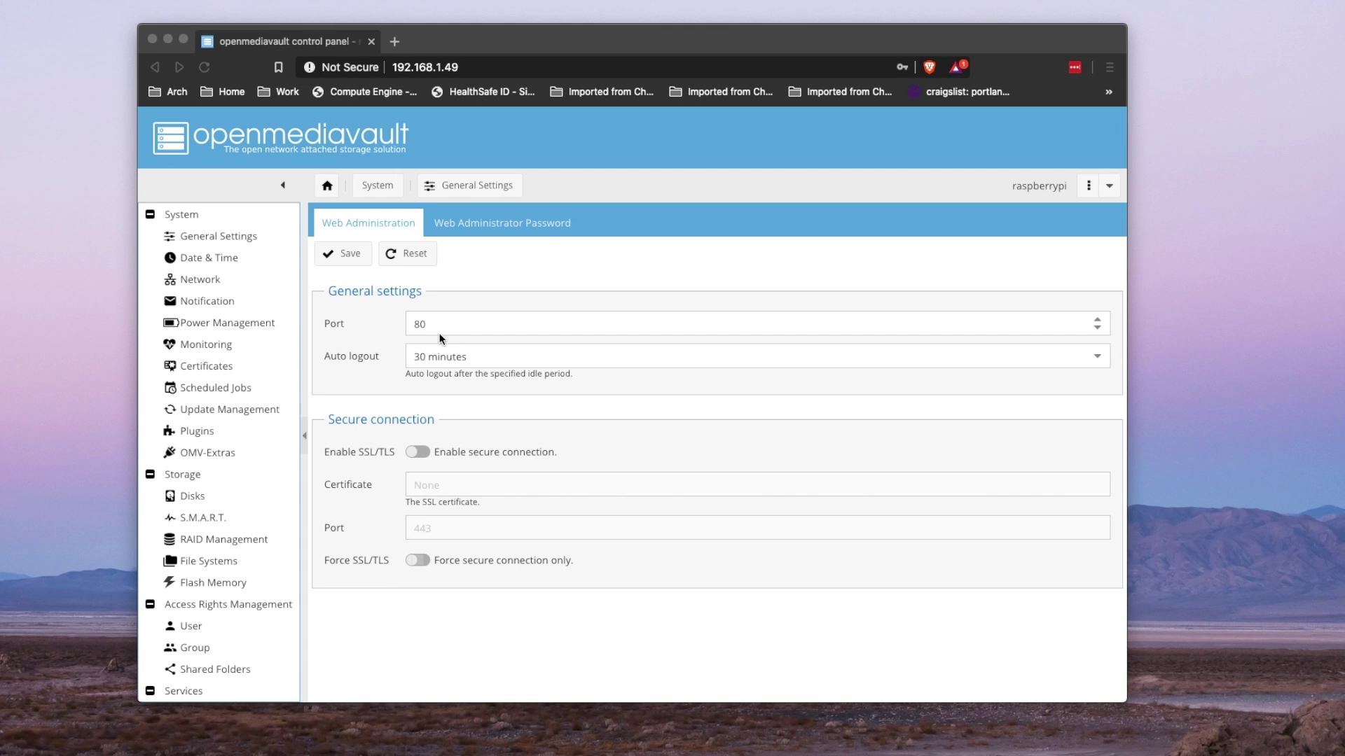
# - Enter and confirm a new web administrator password, then save it
pyautogui.click(507, 223)
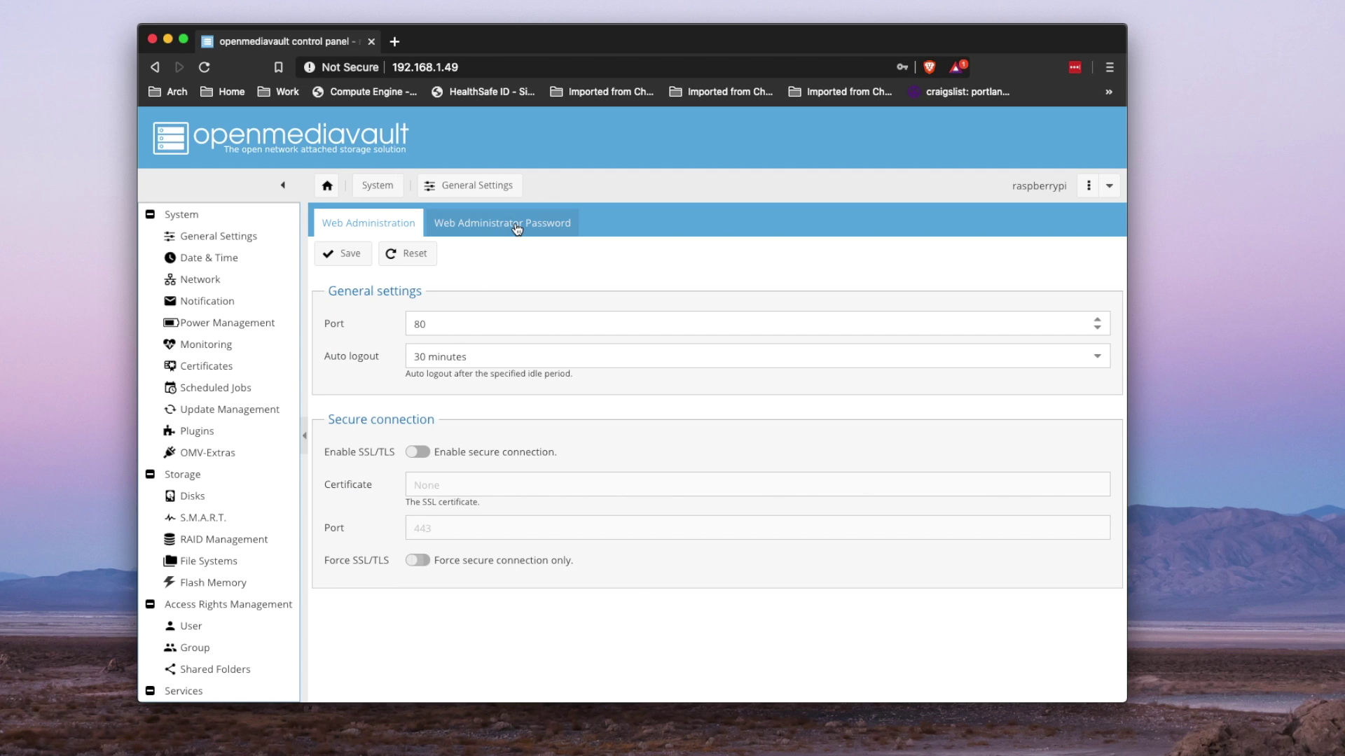
pyautogui.click(462, 289)
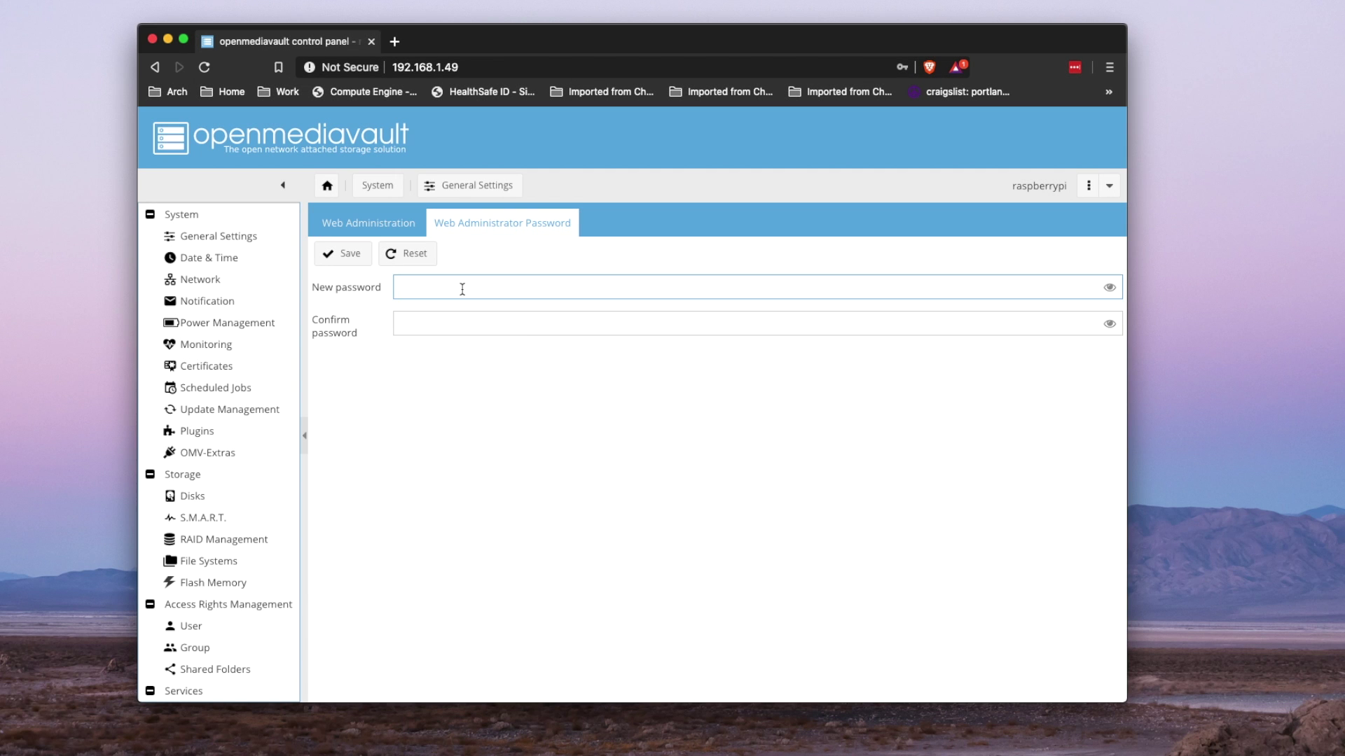
pyautogui.write('raspberrypi')
pyautogui.press('Tab')
pyautogui.write('rasp')
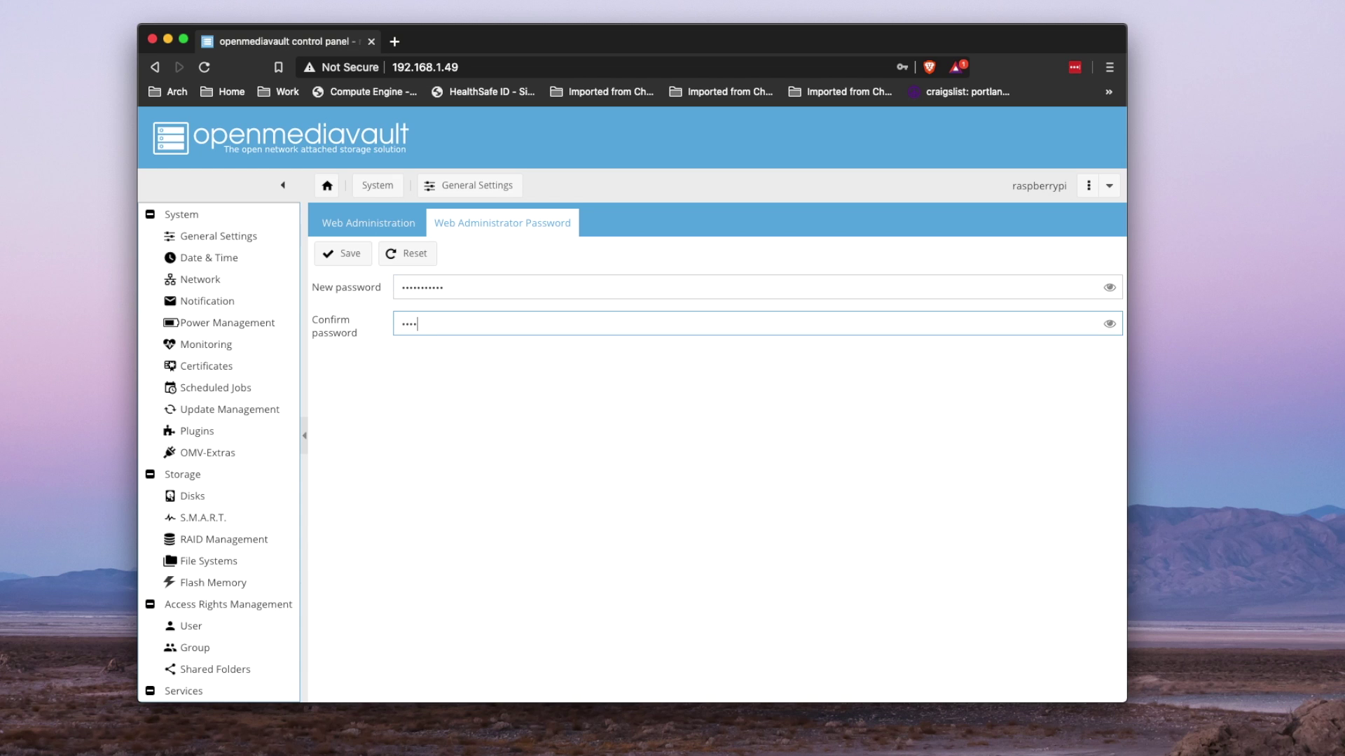
pyautogui.write('berrypi')
pyautogui.click(345, 256)
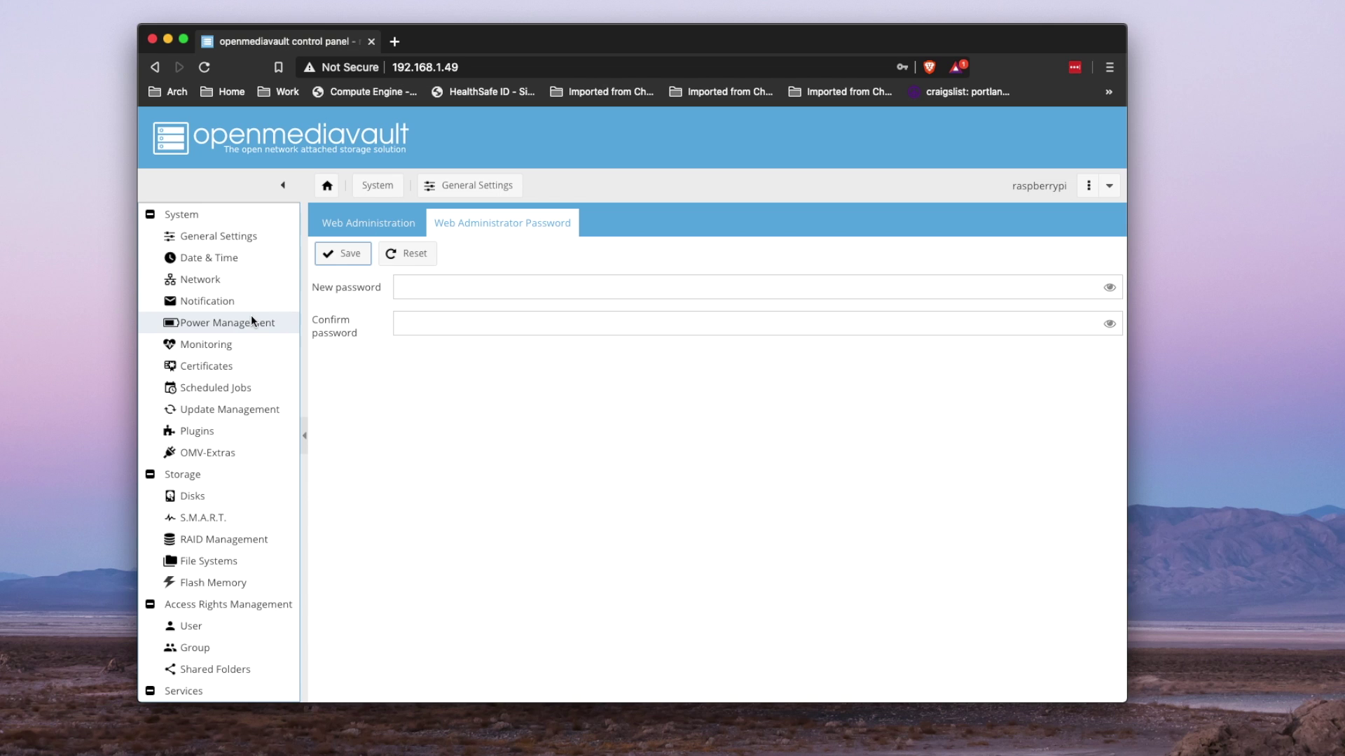
# - Go to Storage > File Systems and start creating a new file system
pyautogui.scroll(-5, 234, 367)
pyautogui.click(242, 365)
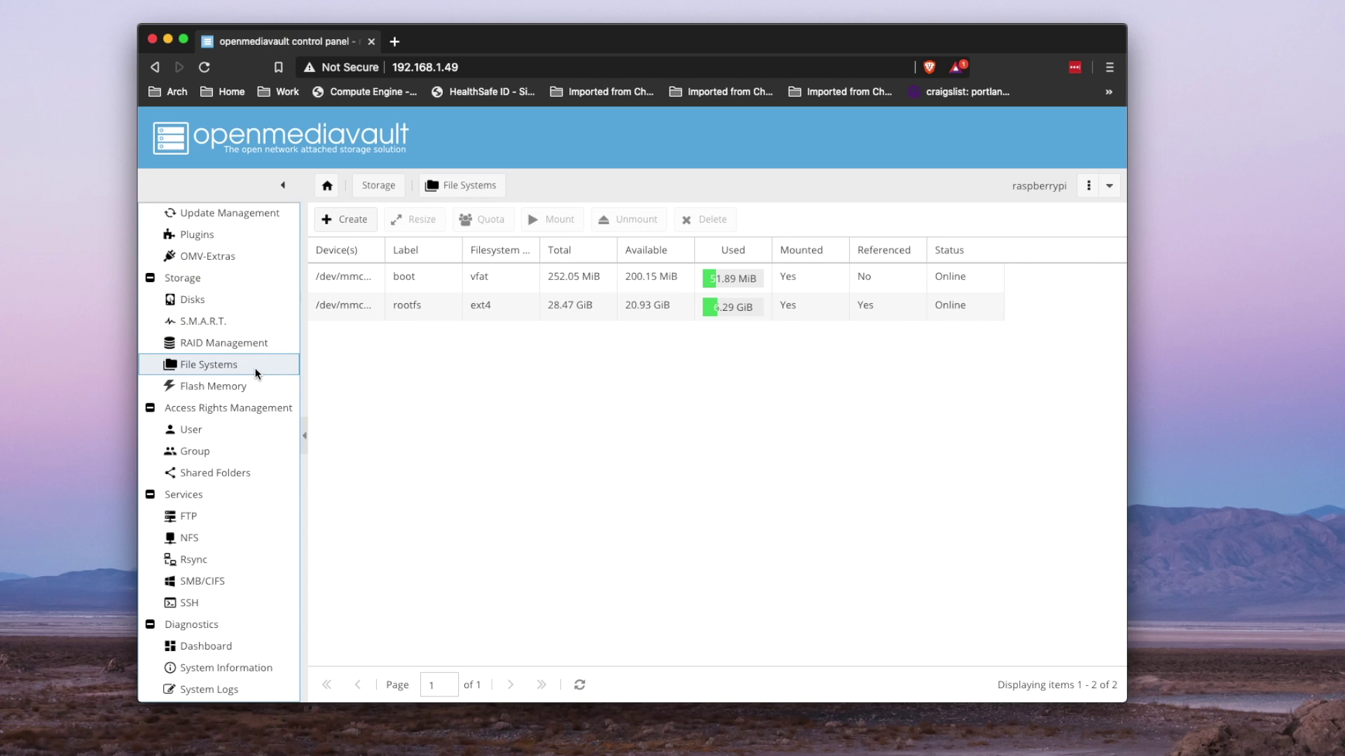
pyautogui.click(354, 221)
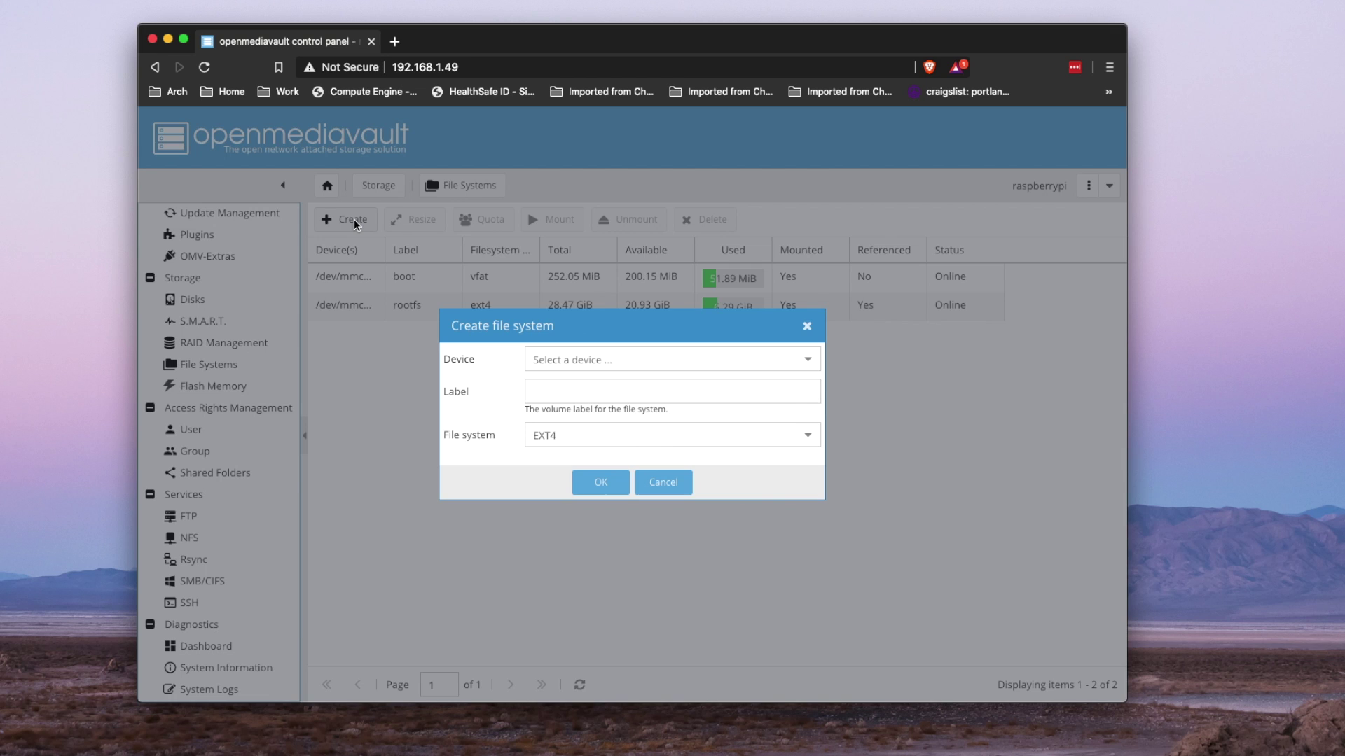
# - Format the TP100 120GB SSD as a new file system labelled Backup
pyautogui.click(614, 357)
pyautogui.click(586, 385)
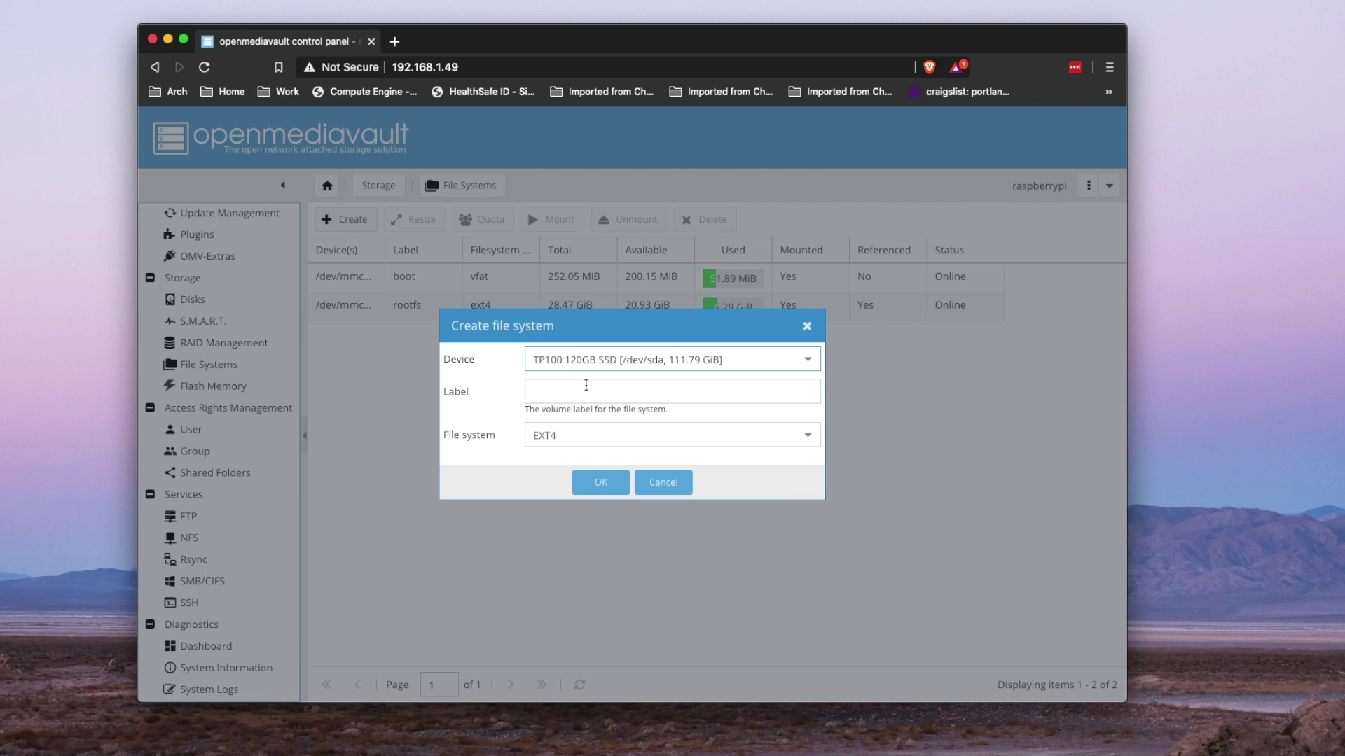
pyautogui.click(568, 391)
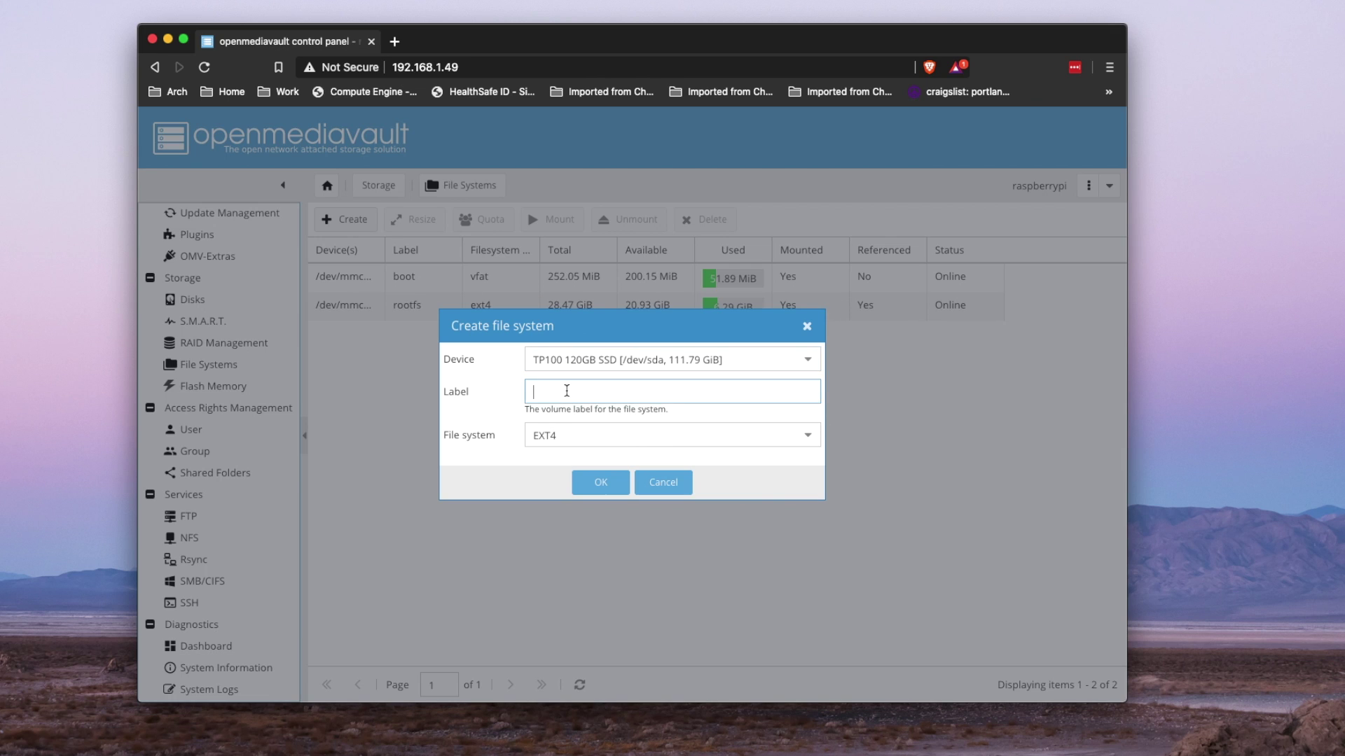
pyautogui.write('Backup')
pyautogui.click(596, 485)
pyautogui.click(607, 450)
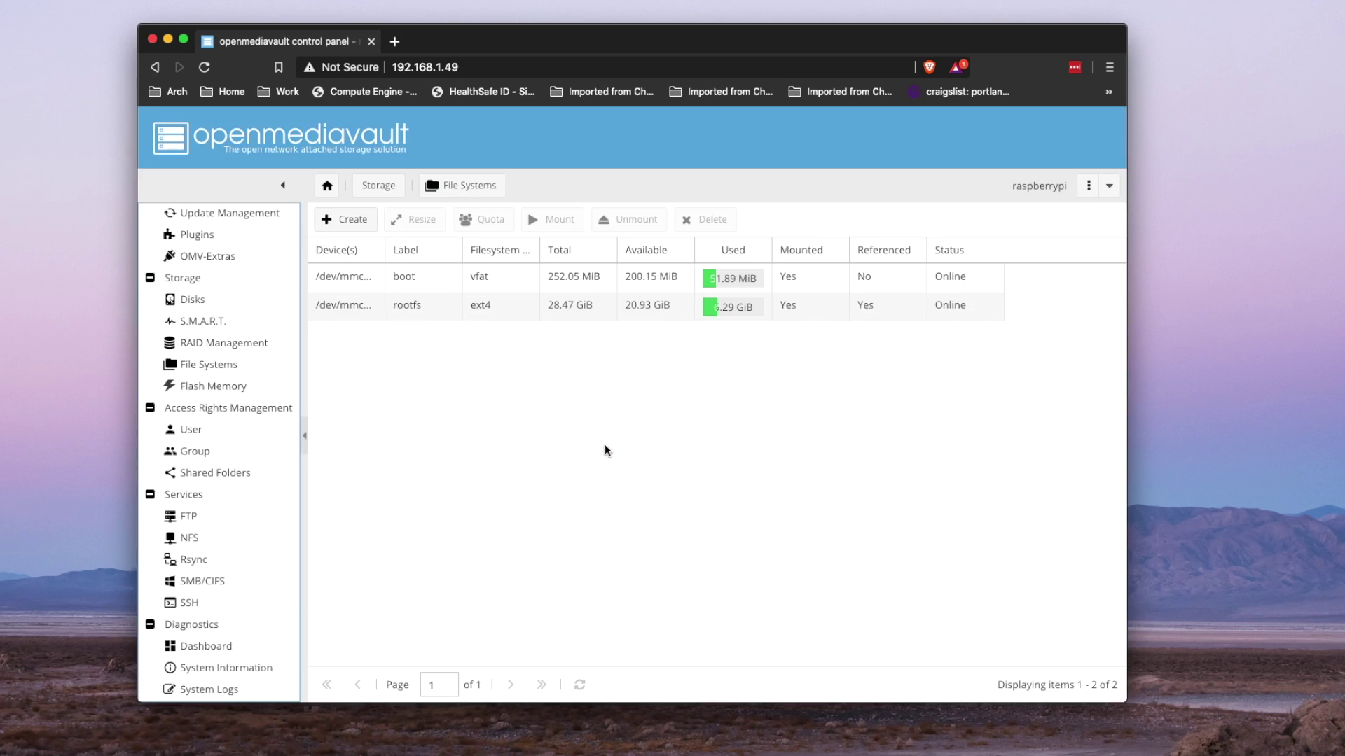
# - Mount the Backup file system on /dev/sda1 and apply the pending changes
pyautogui.click(553, 276)
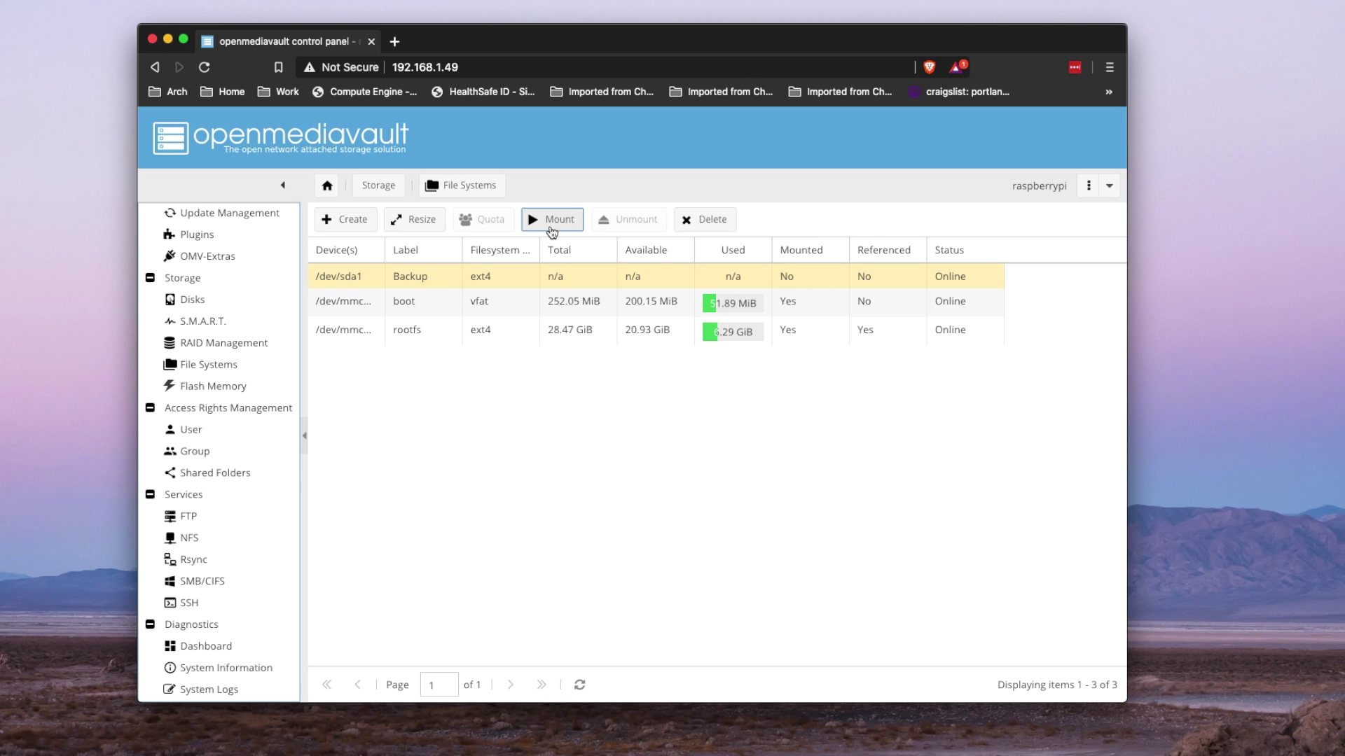
pyautogui.click(552, 223)
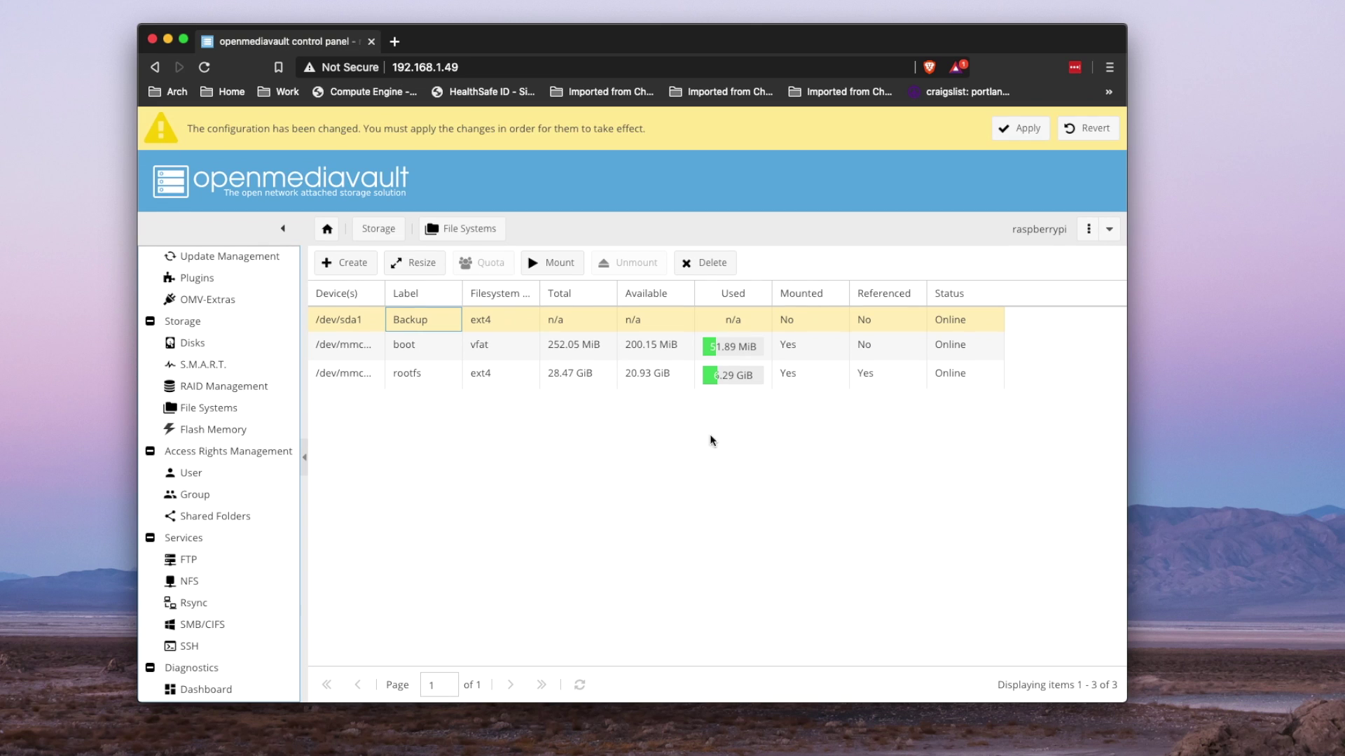
pyautogui.click(1027, 136)
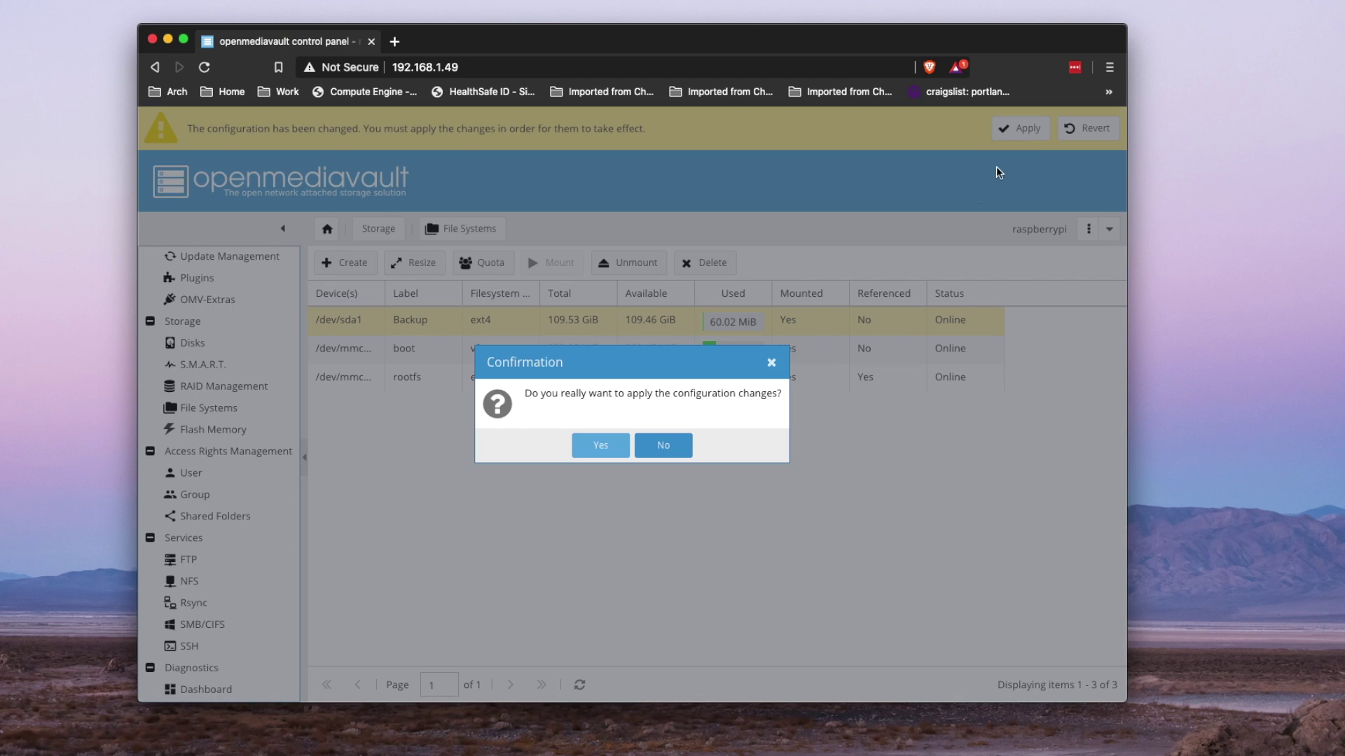
# - Add an SMB share using a new shared folder BackupFolder created on the Backup disk
pyautogui.click(600, 445)
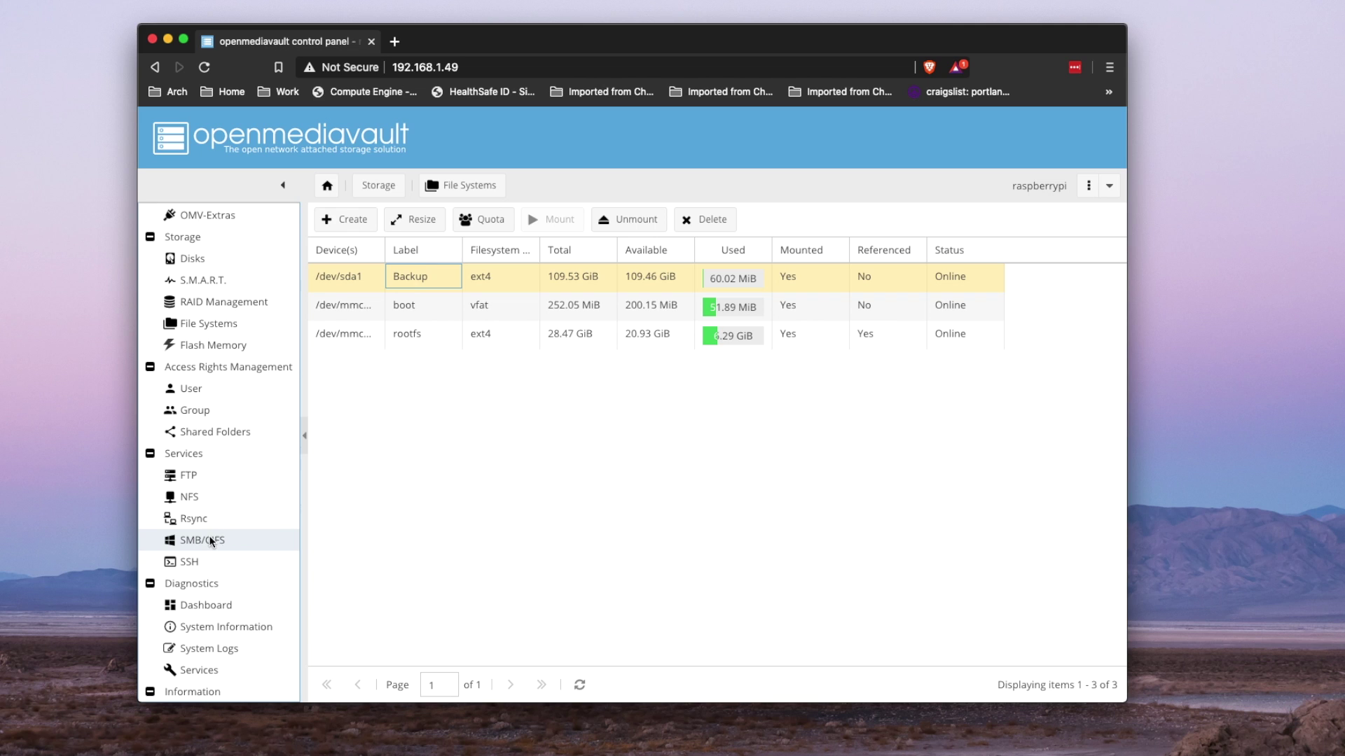
pyautogui.click(205, 541)
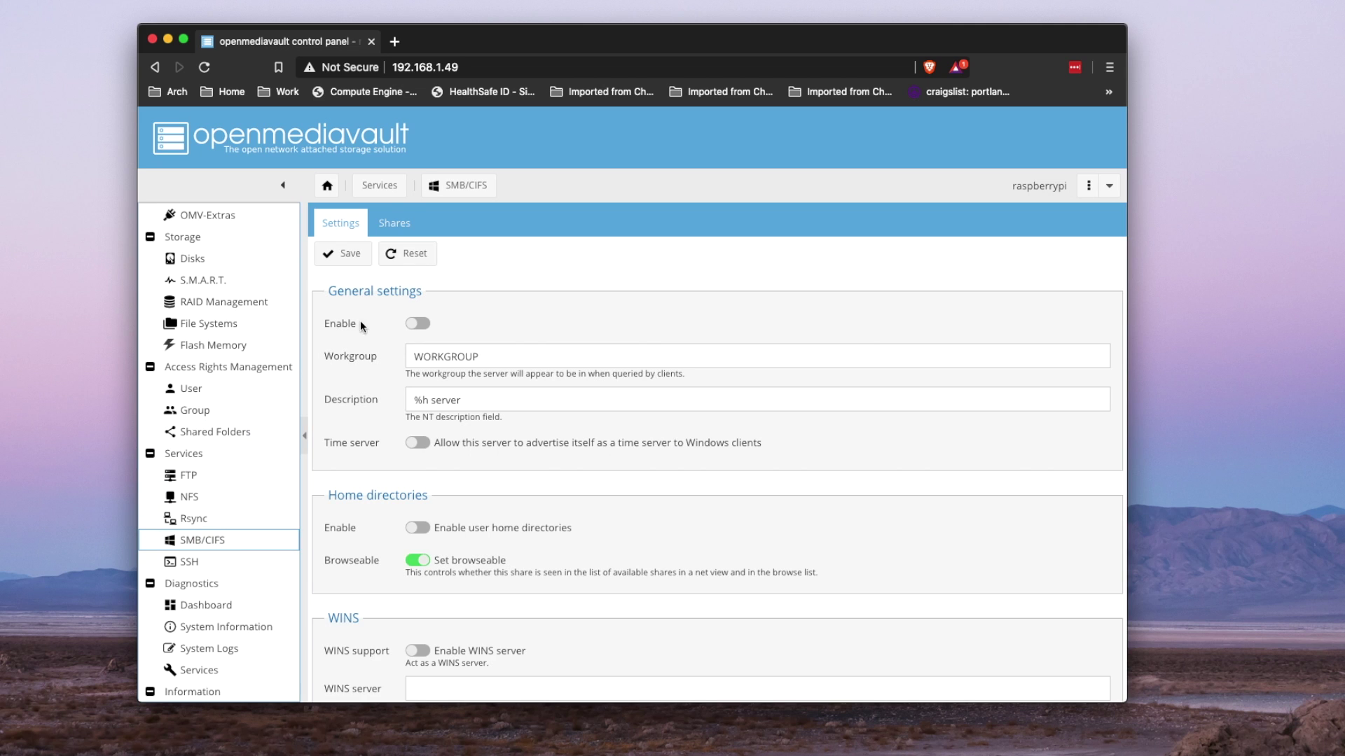
pyautogui.click(395, 226)
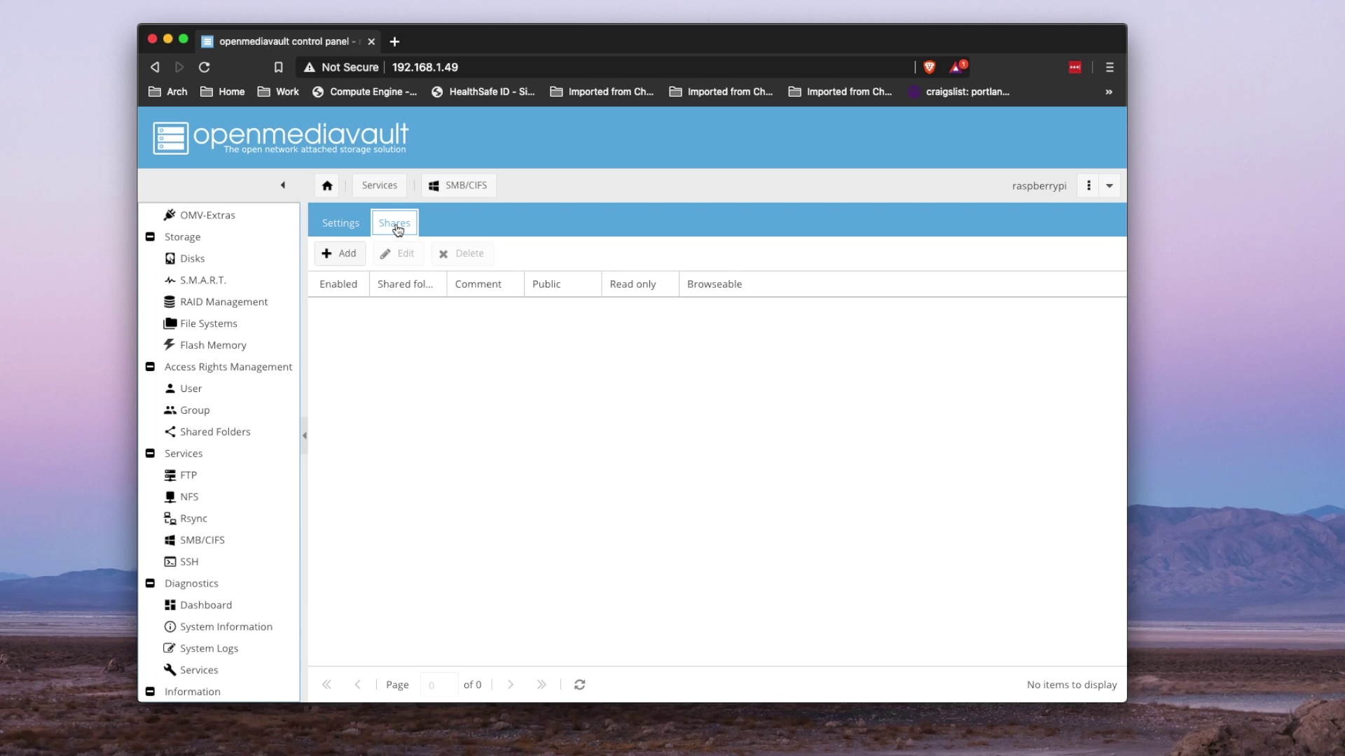
pyautogui.click(343, 256)
pyautogui.click(533, 337)
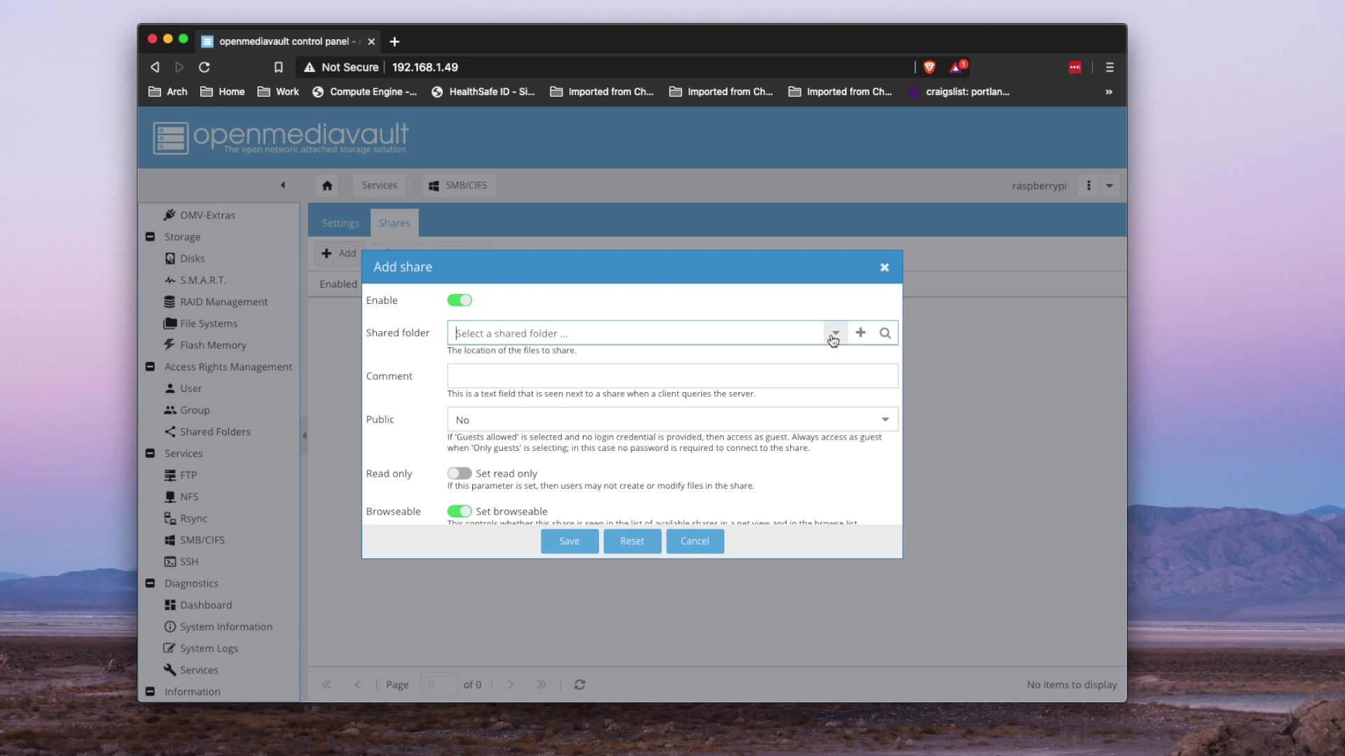
pyautogui.click(860, 334)
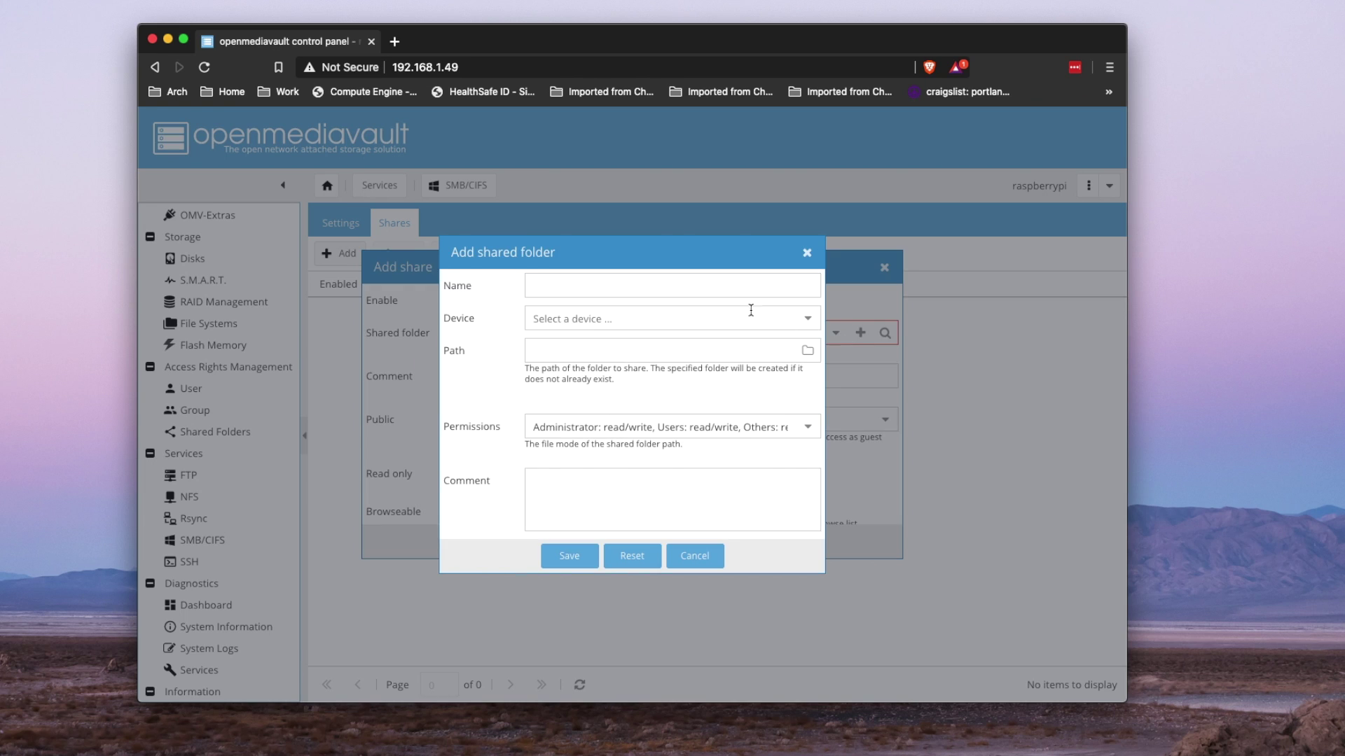
pyautogui.click(728, 290)
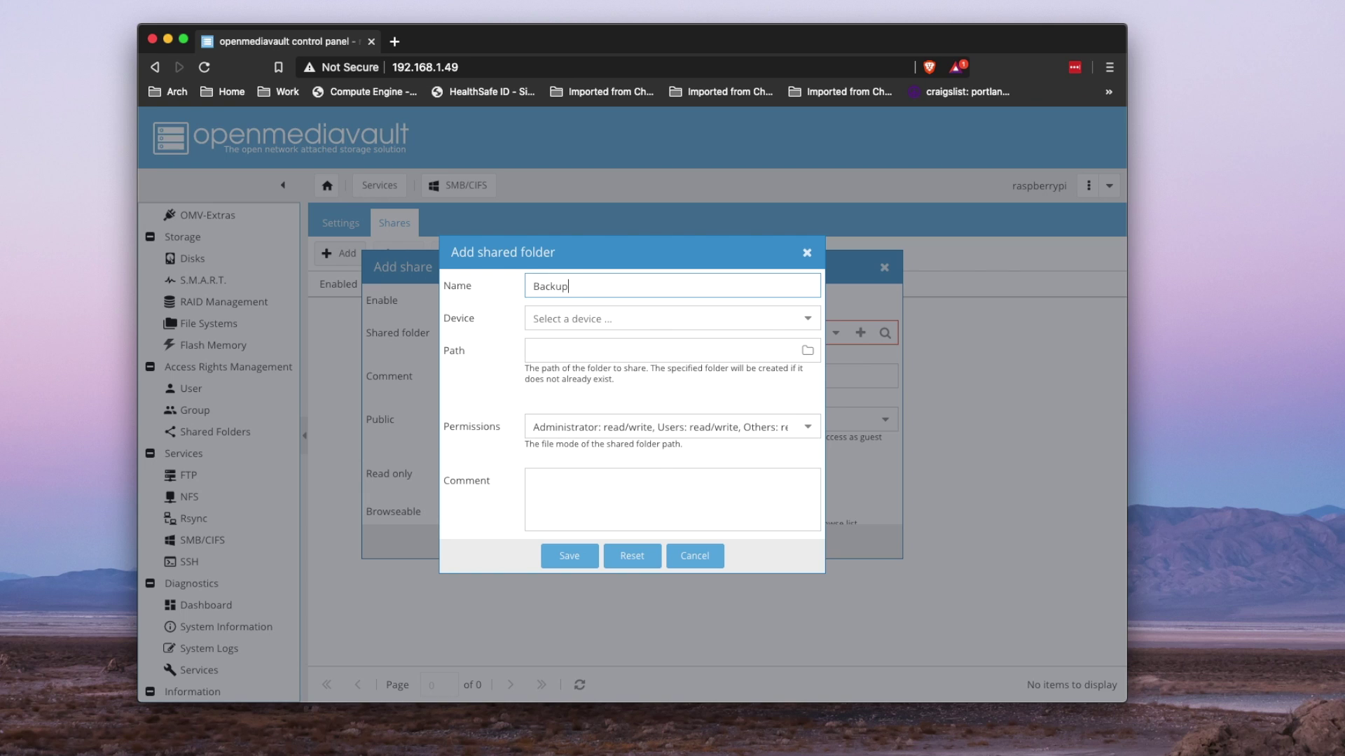
pyautogui.click(614, 325)
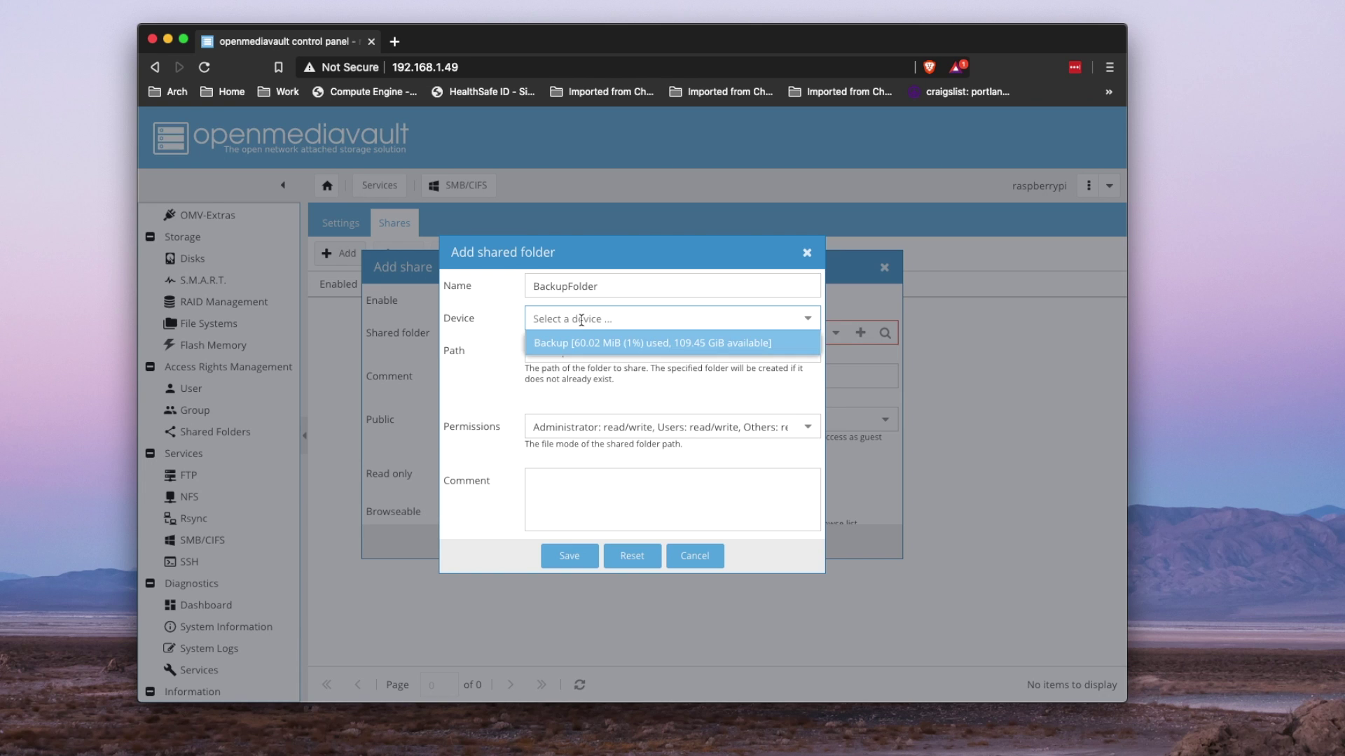
pyautogui.click(616, 343)
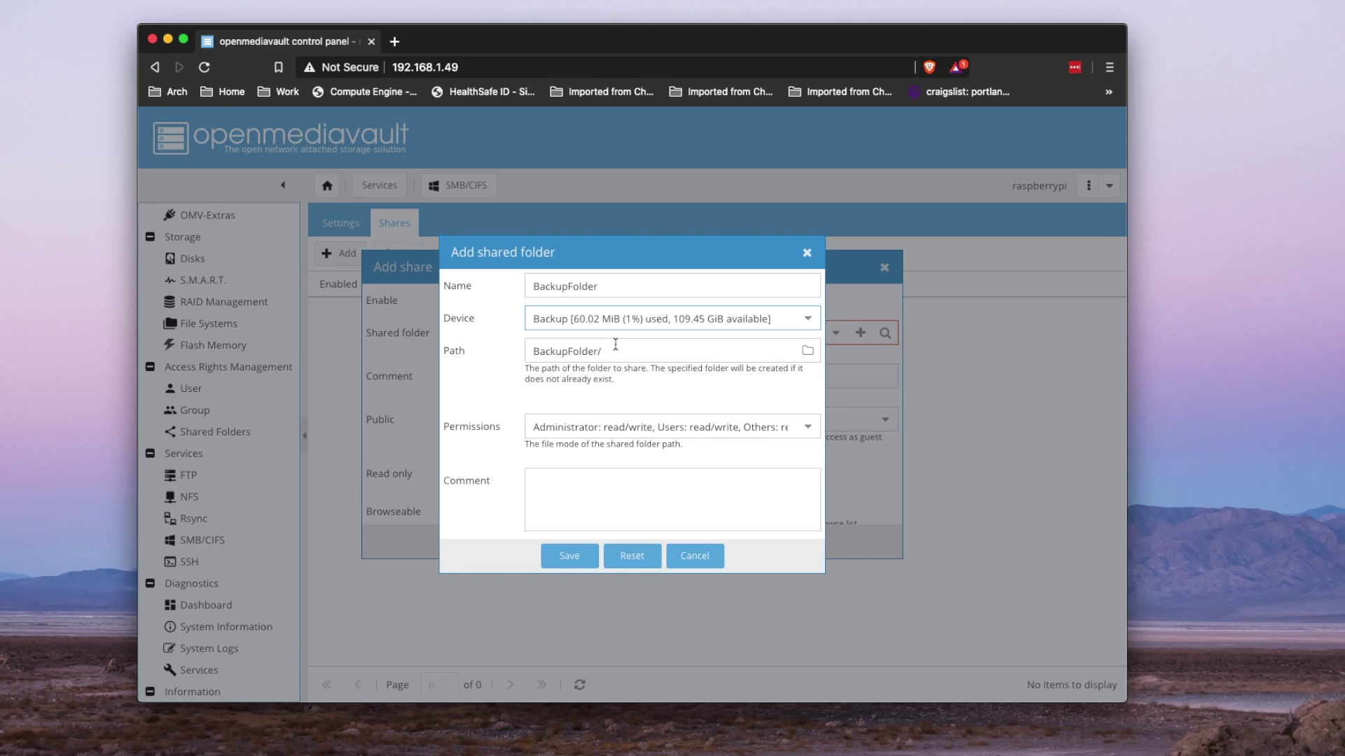
pyautogui.click(571, 557)
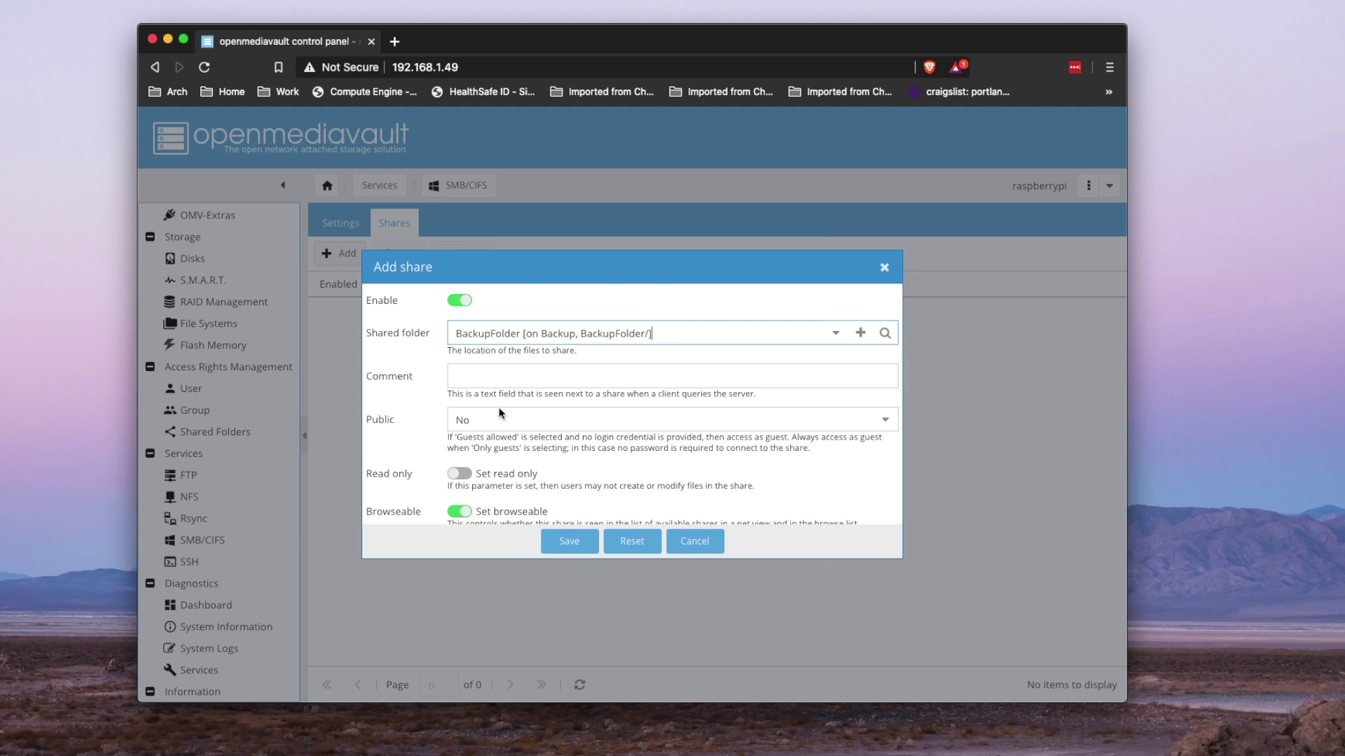
# - Save the BackupFolder SMB share with Time Machine support enabled and apply the changes
pyautogui.scroll(-2, 501, 413)
pyautogui.scroll(-3, 587, 417)
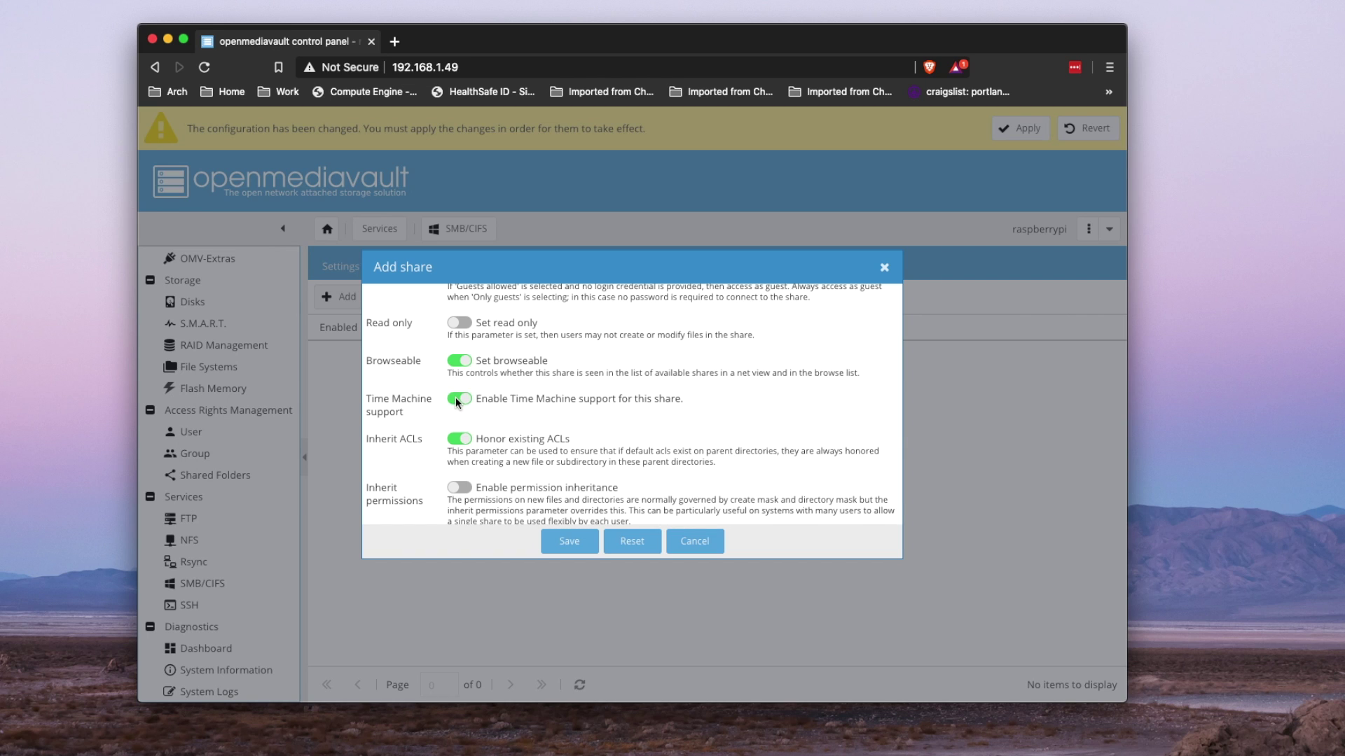
pyautogui.click(569, 540)
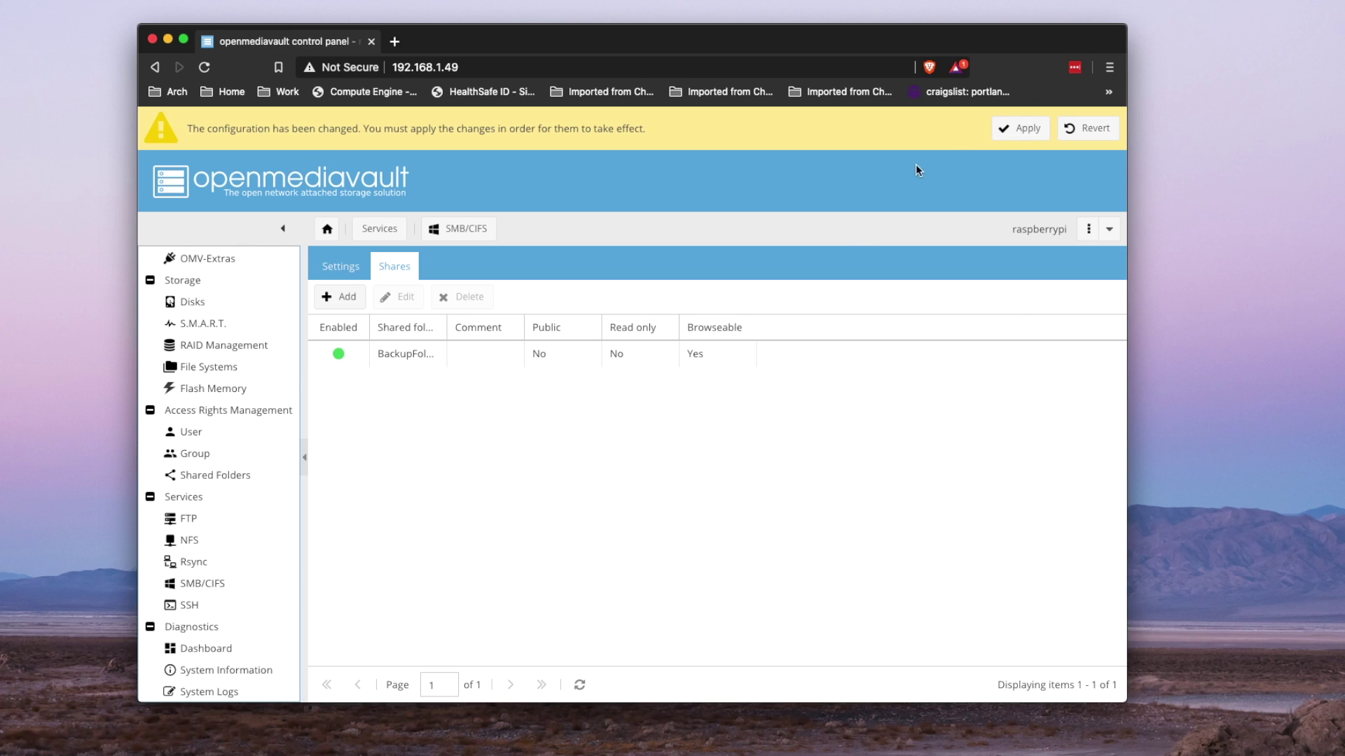
pyautogui.click(1003, 129)
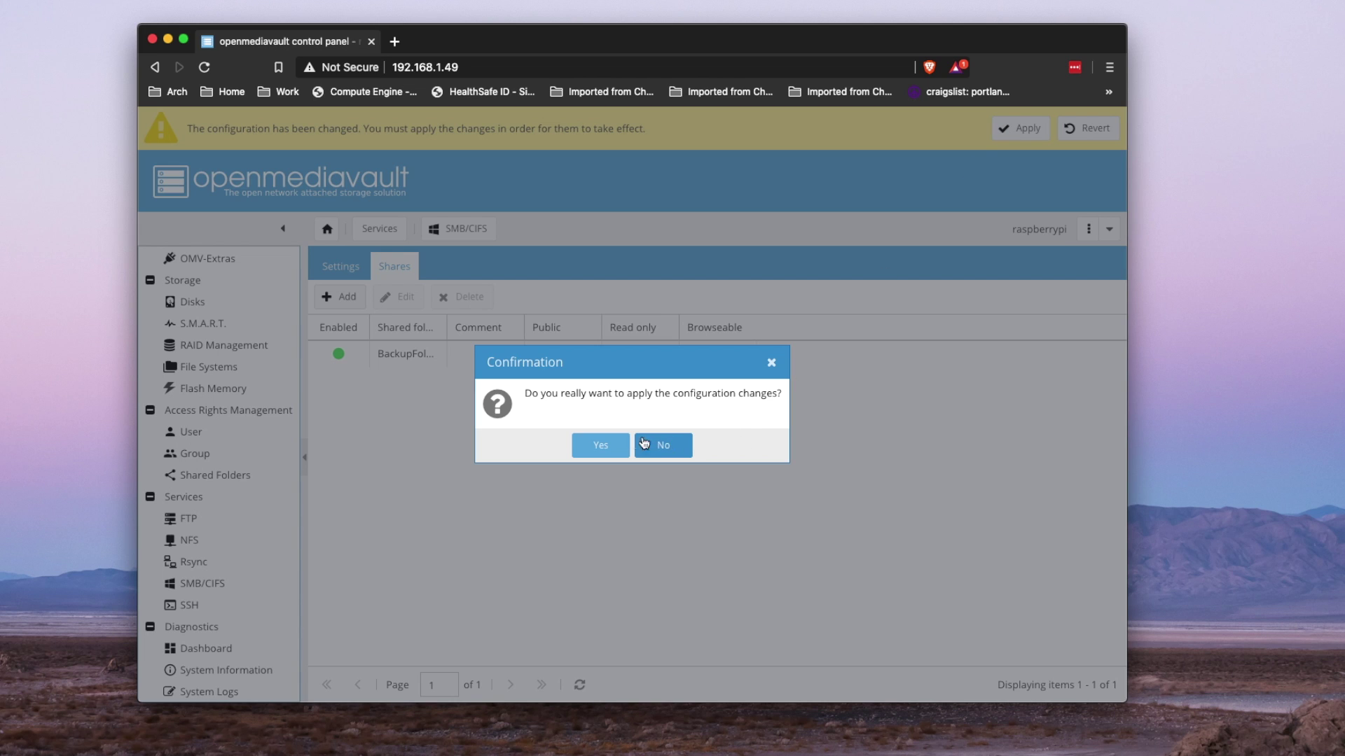
pyautogui.click(603, 446)
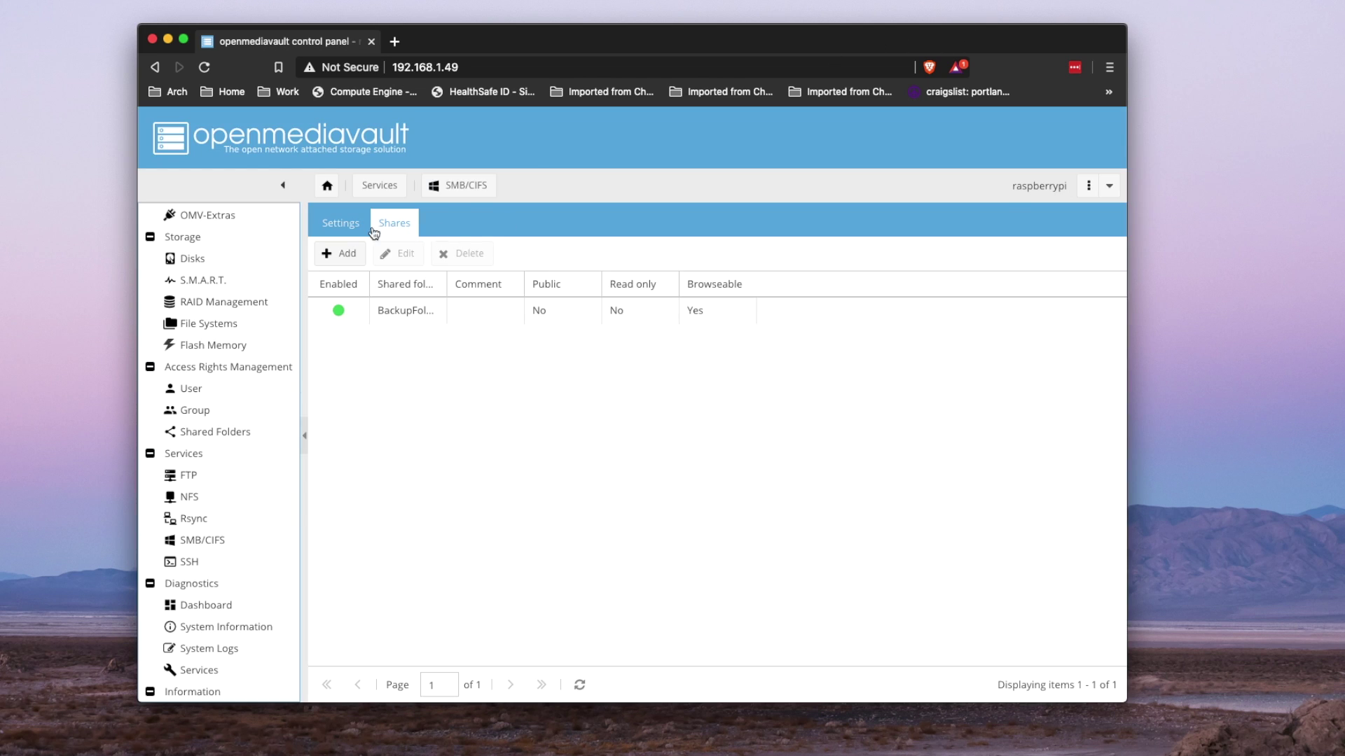
# - Save the SMB/CIFS general settings and apply the configuration
pyautogui.click(343, 230)
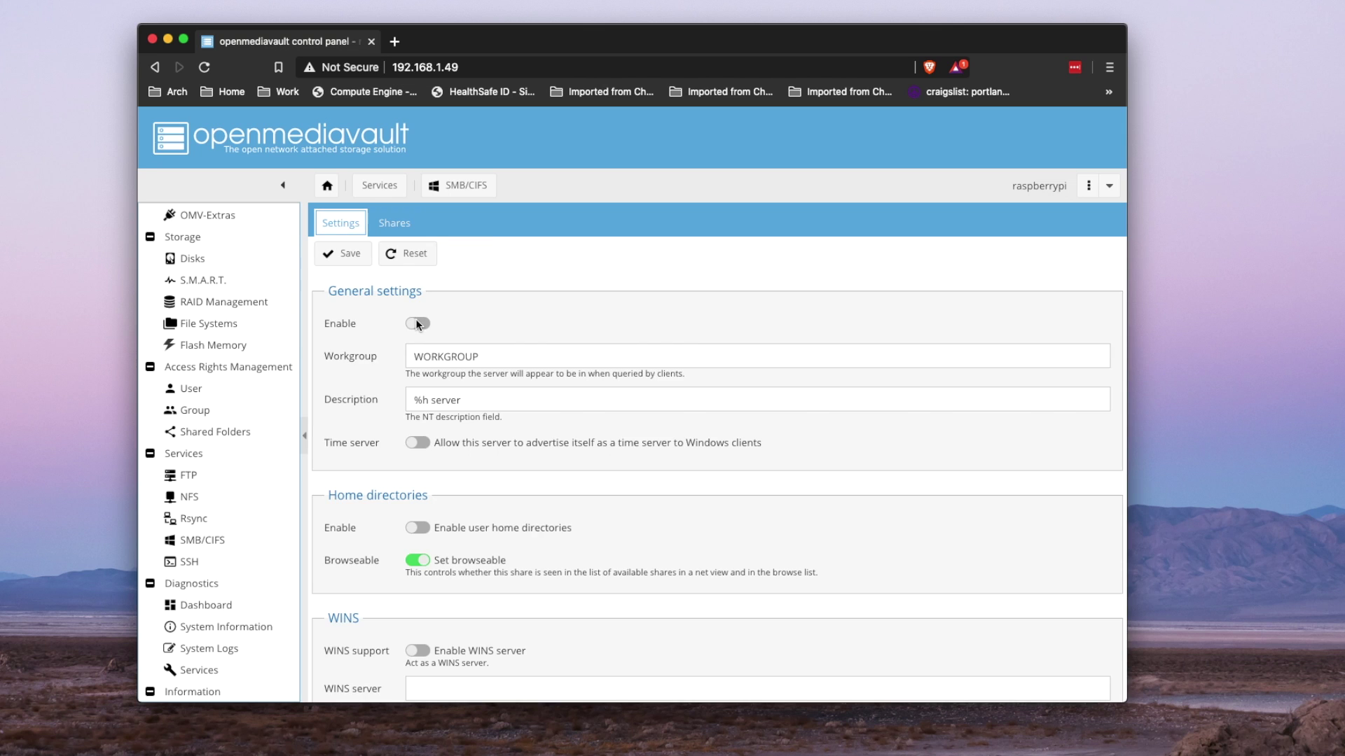
pyautogui.click(342, 254)
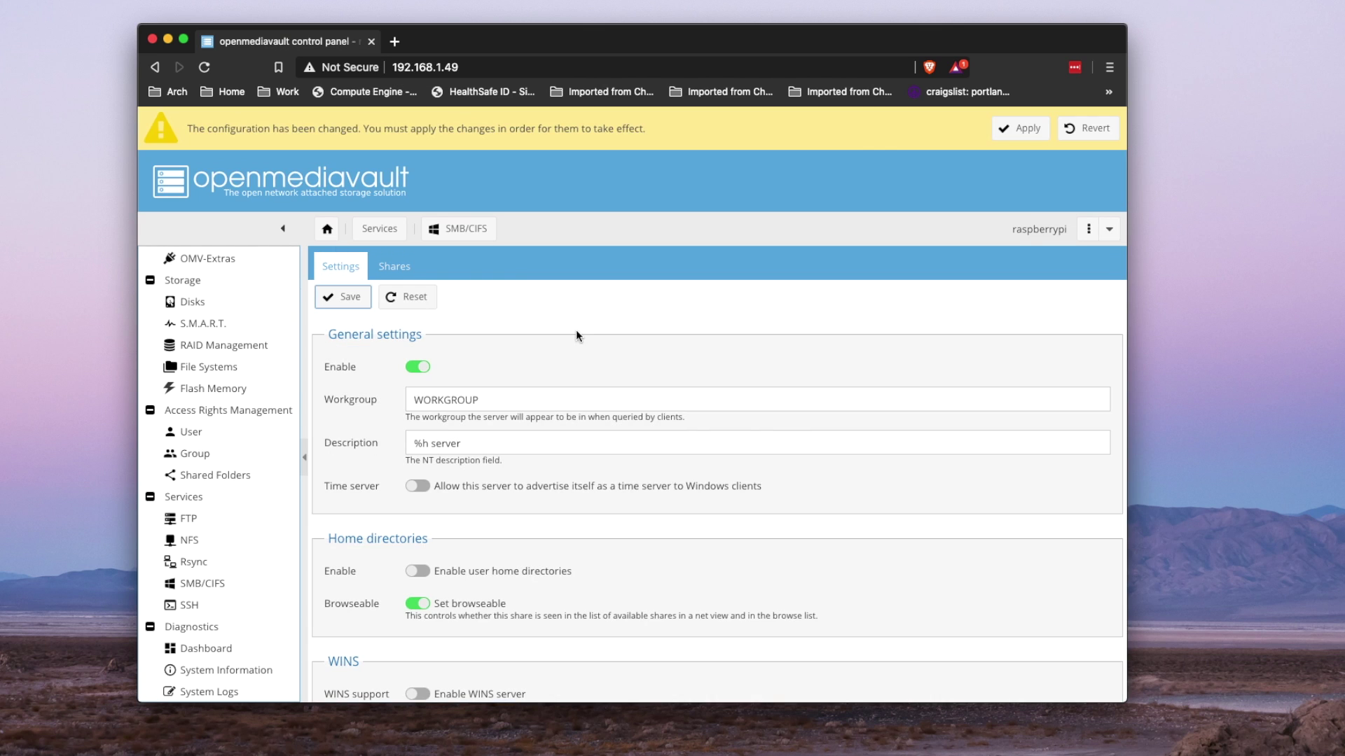
pyautogui.click(1021, 132)
# - Add a single NAS user with a name and password, save, and apply the change
pyautogui.click(600, 447)
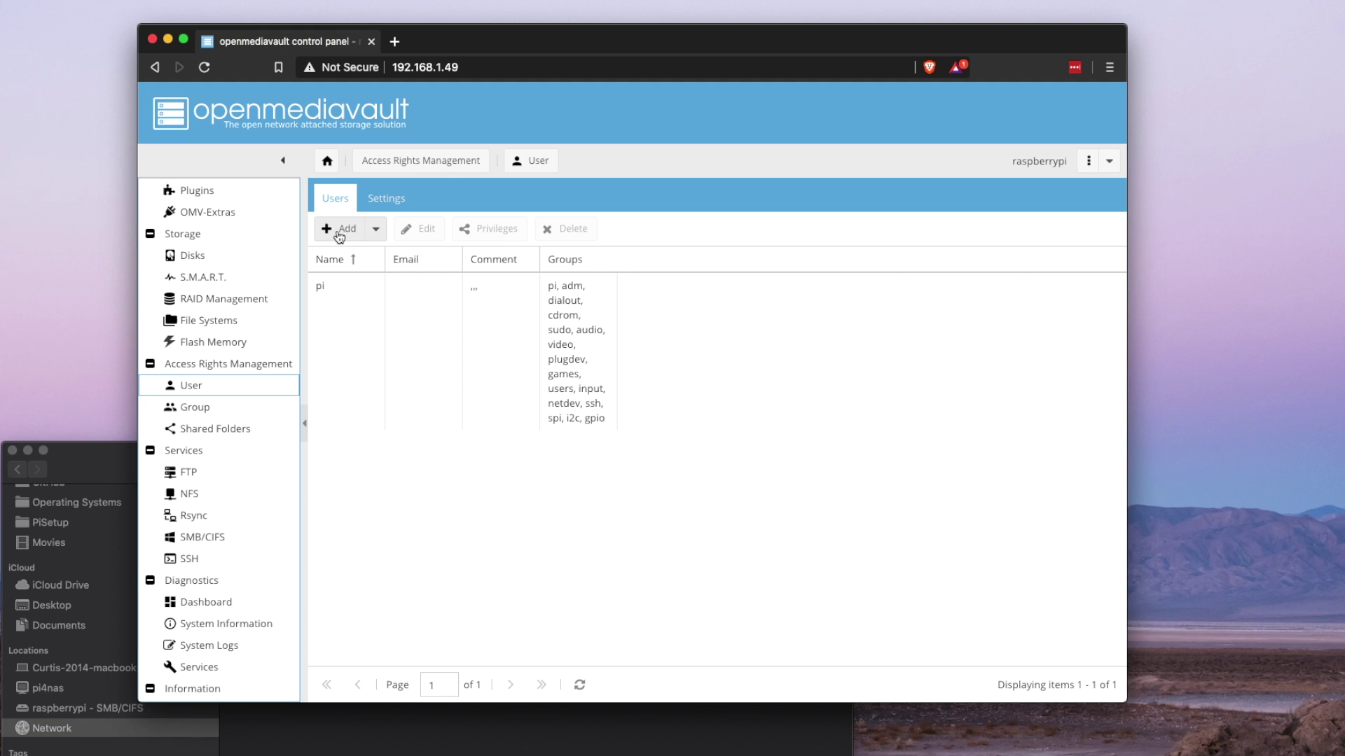
pyautogui.click(339, 237)
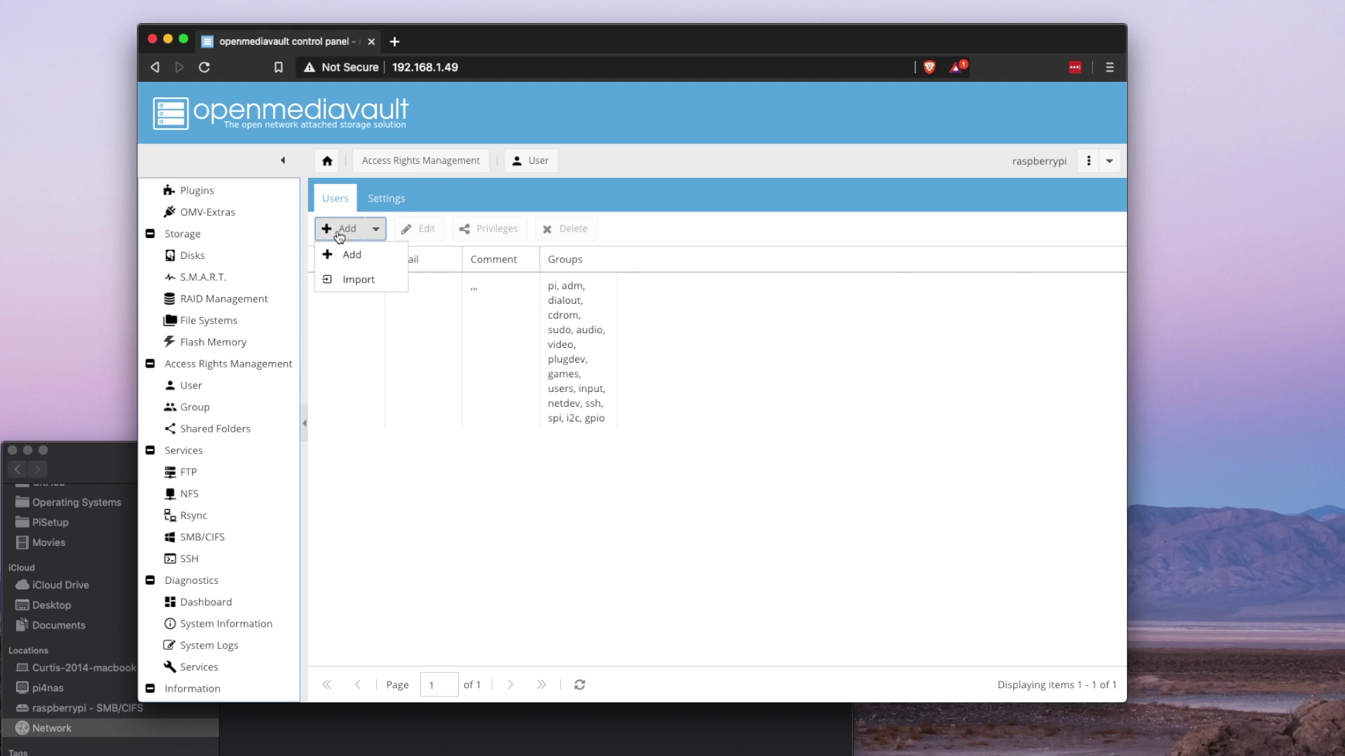
pyautogui.click(352, 254)
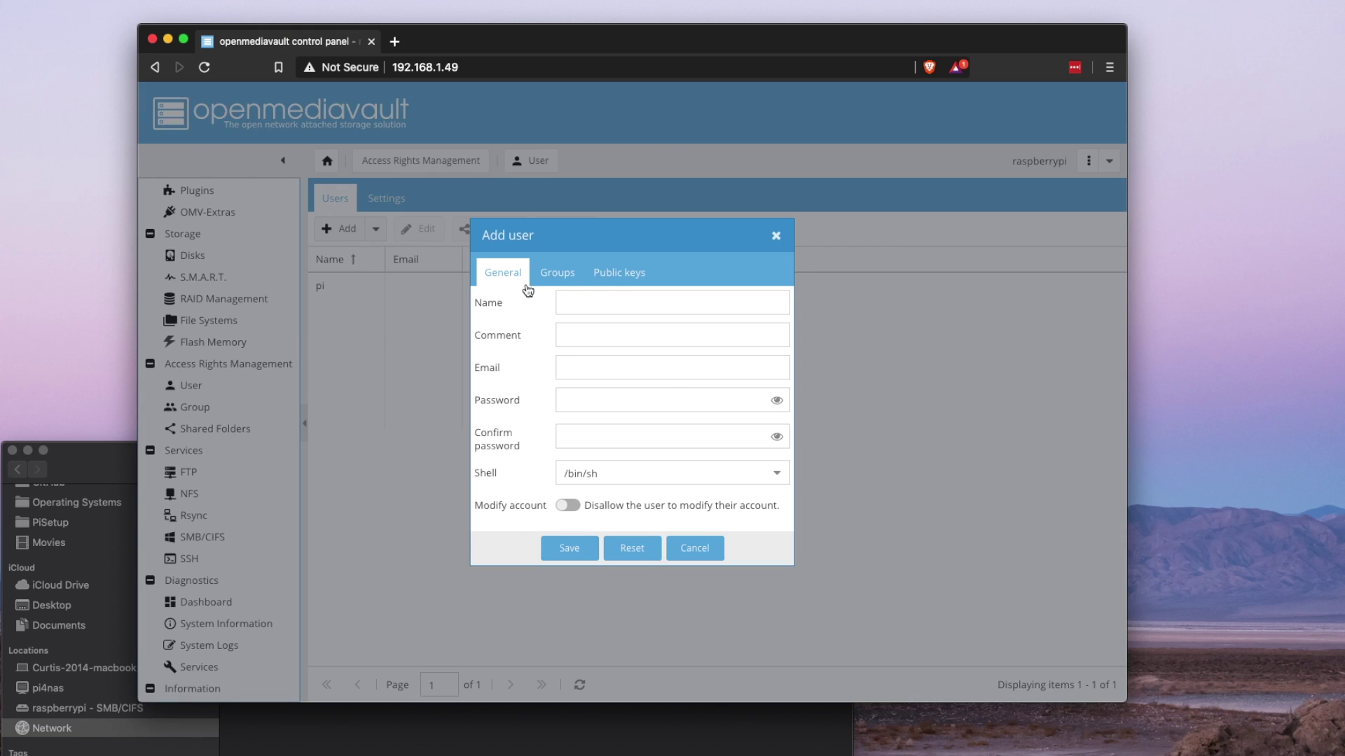
pyautogui.click(573, 294)
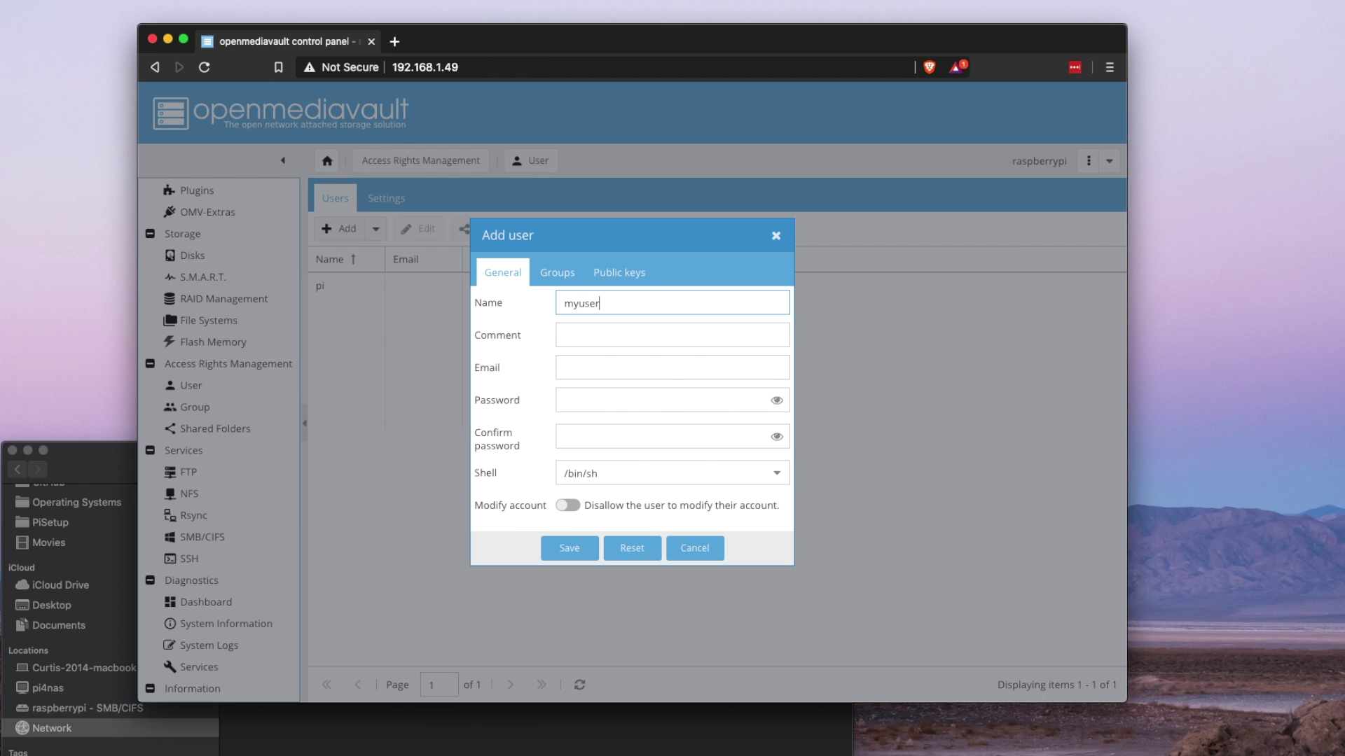
pyautogui.press('Tab')
pyautogui.press('Tab')
pyautogui.press('Tab')
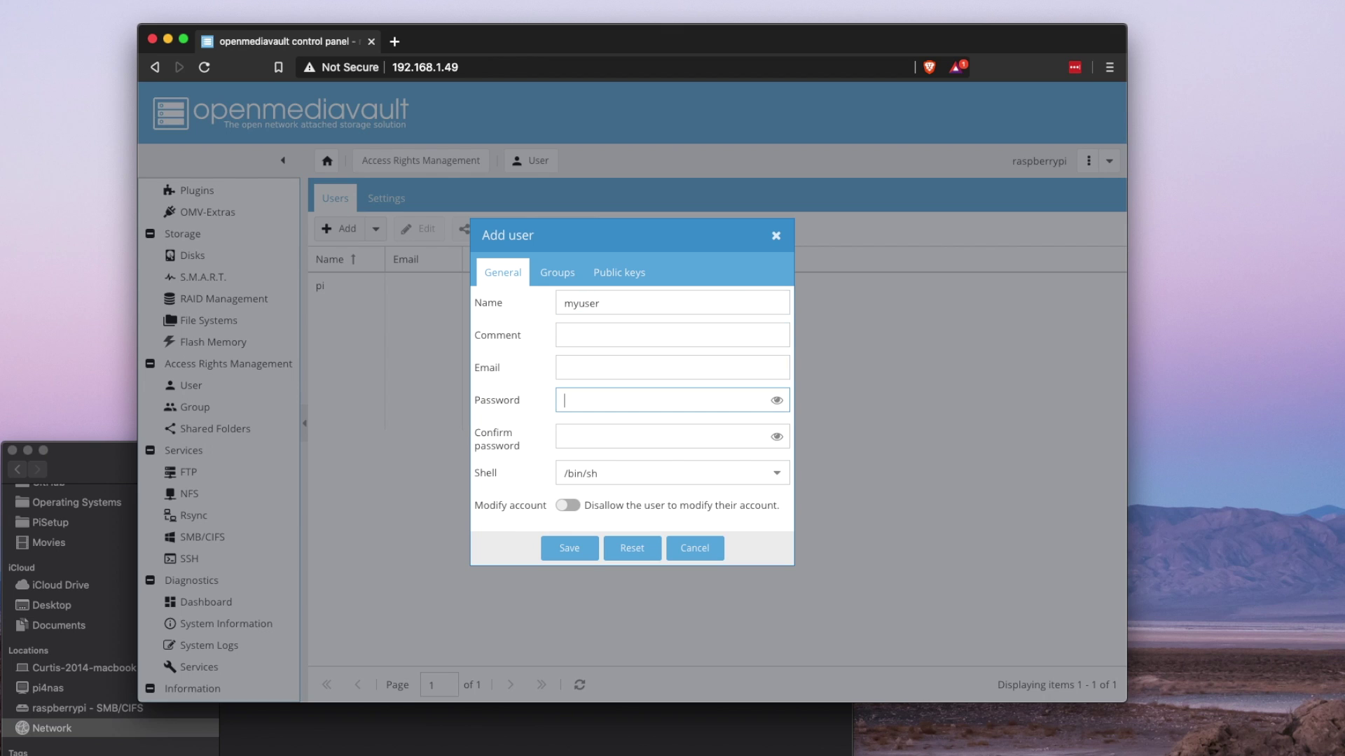
pyautogui.press('Tab')
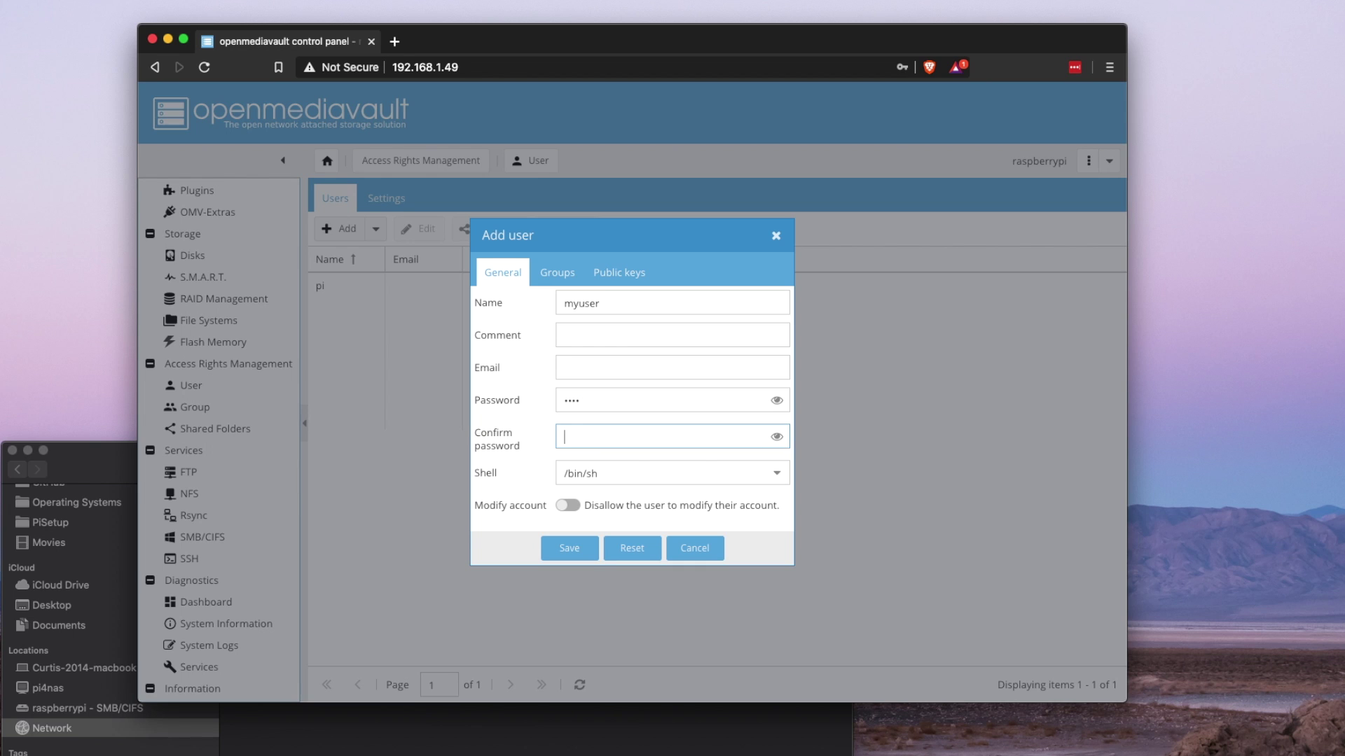
pyautogui.press('Tab')
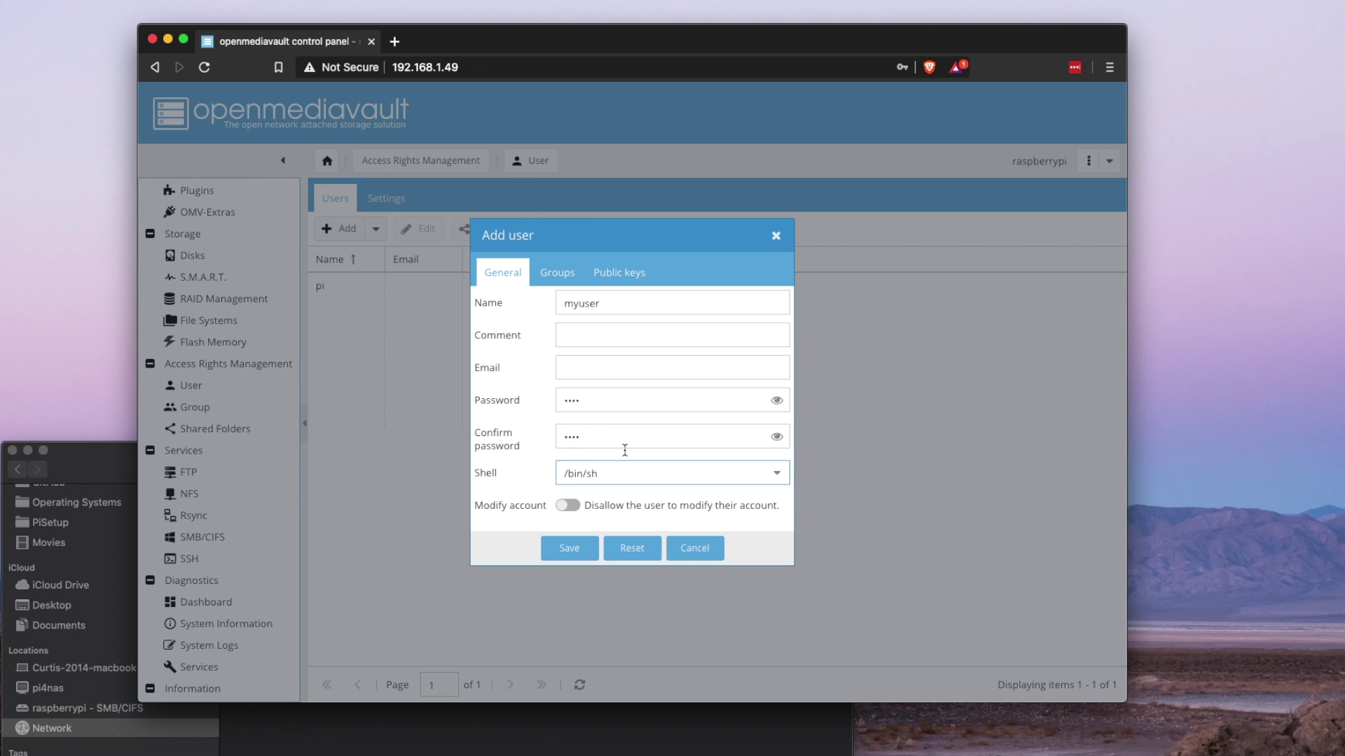
pyautogui.click(564, 550)
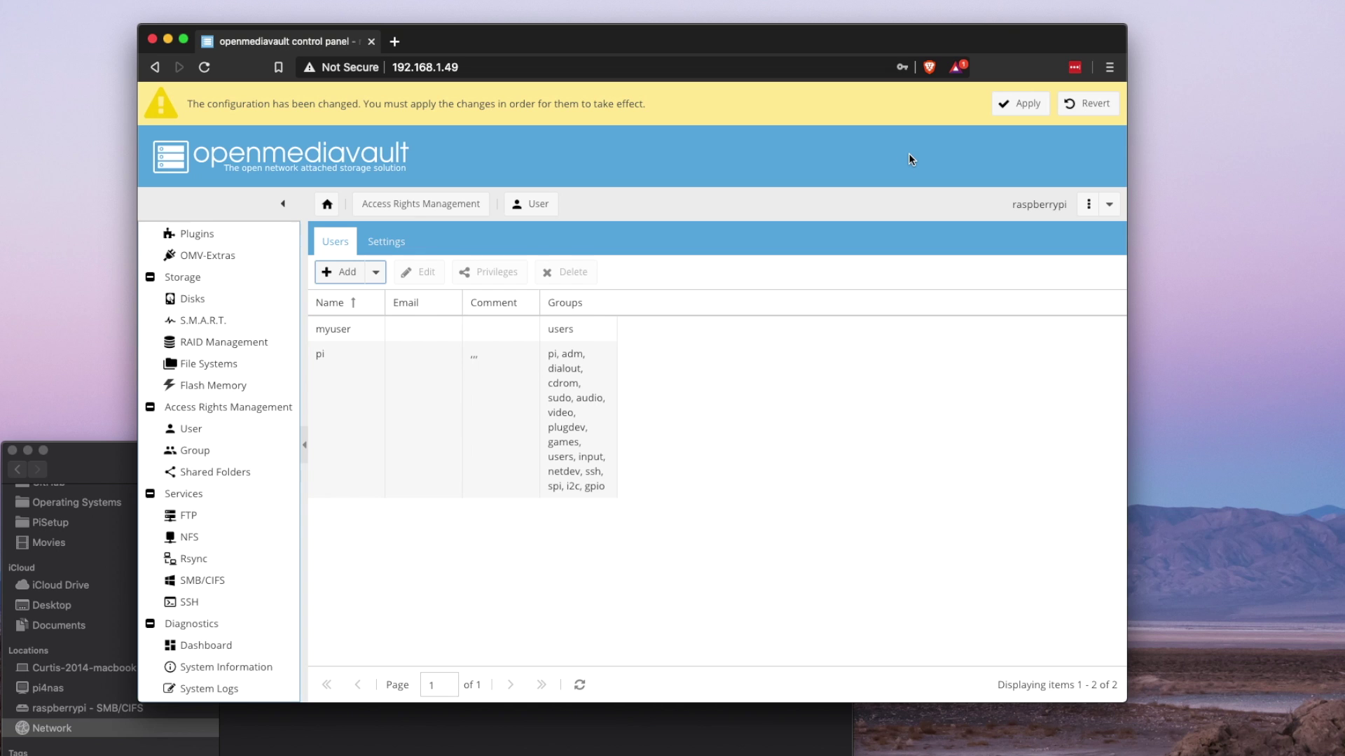
pyautogui.click(1033, 104)
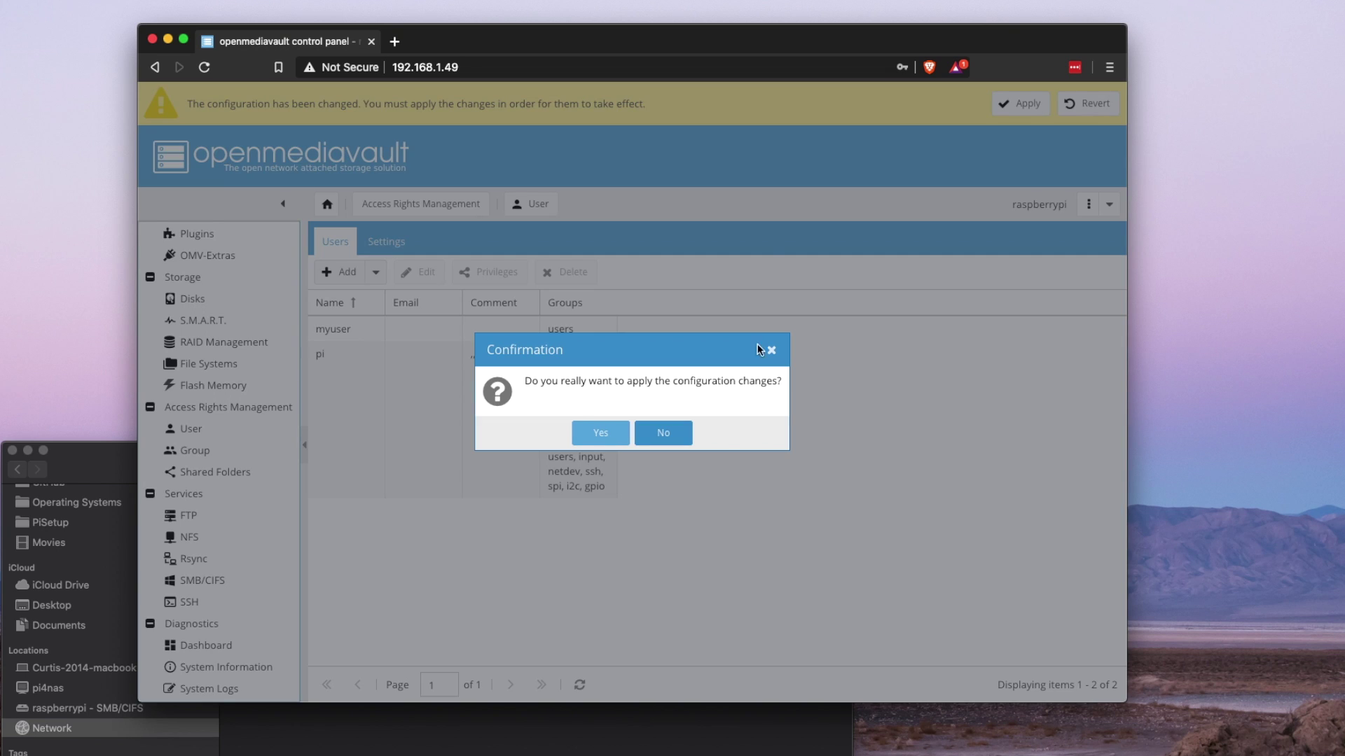
pyautogui.click(580, 435)
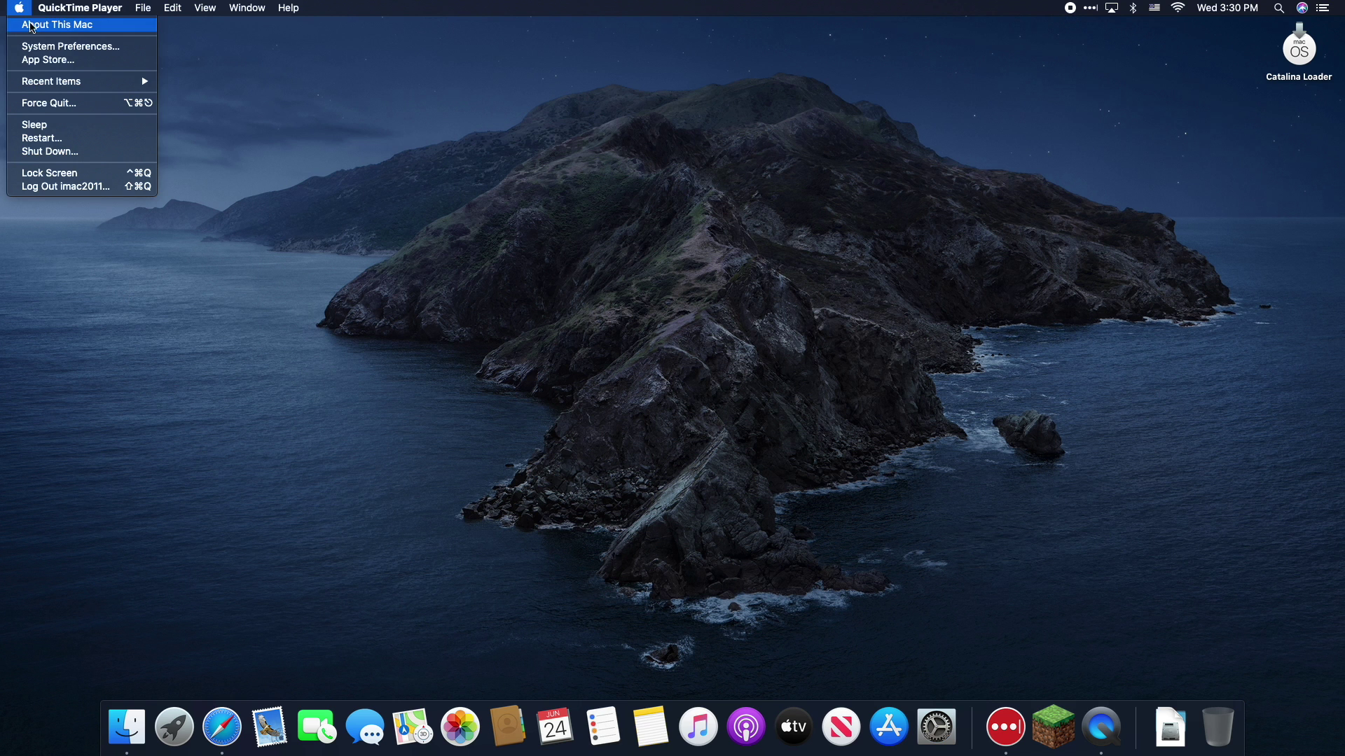
# - In Time Machine preferences, choose the BackupFolder share on raspberrypi as the backup disk
pyautogui.click(60, 45)
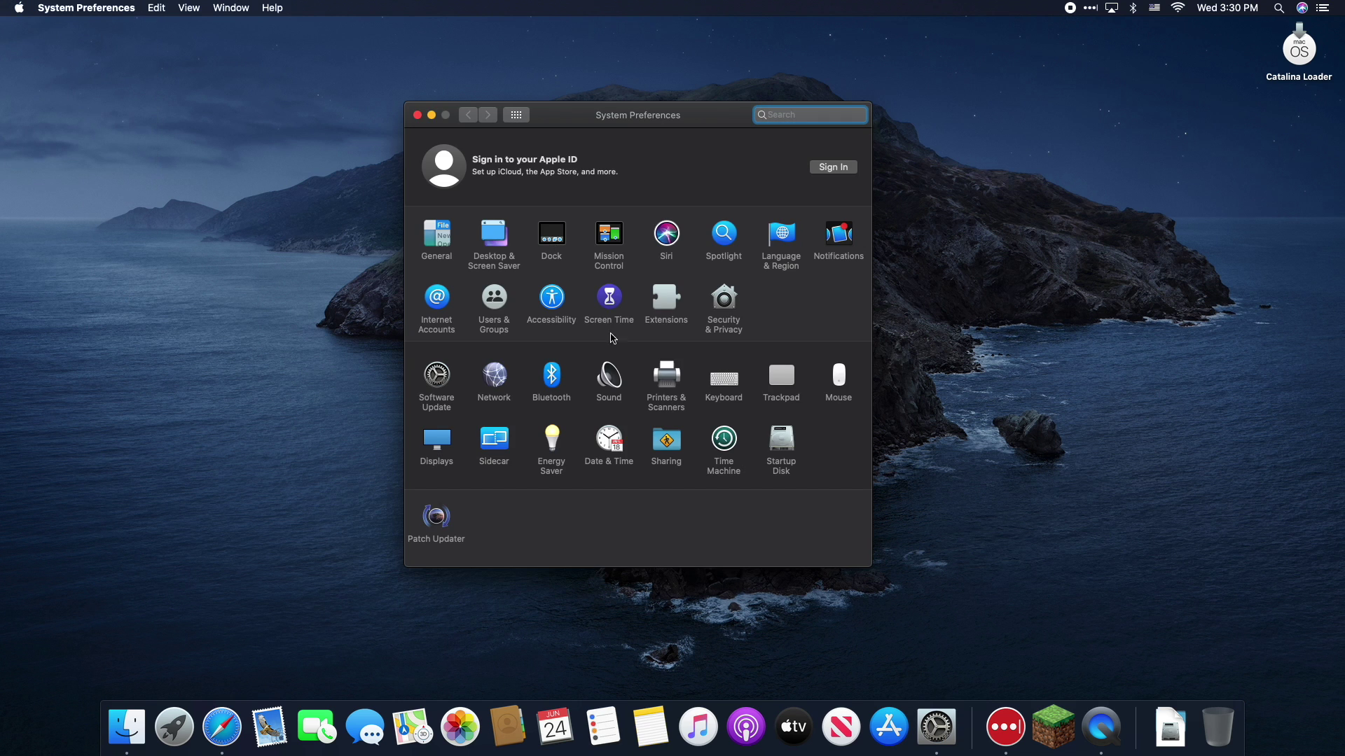
pyautogui.write('t')
pyautogui.click(725, 450)
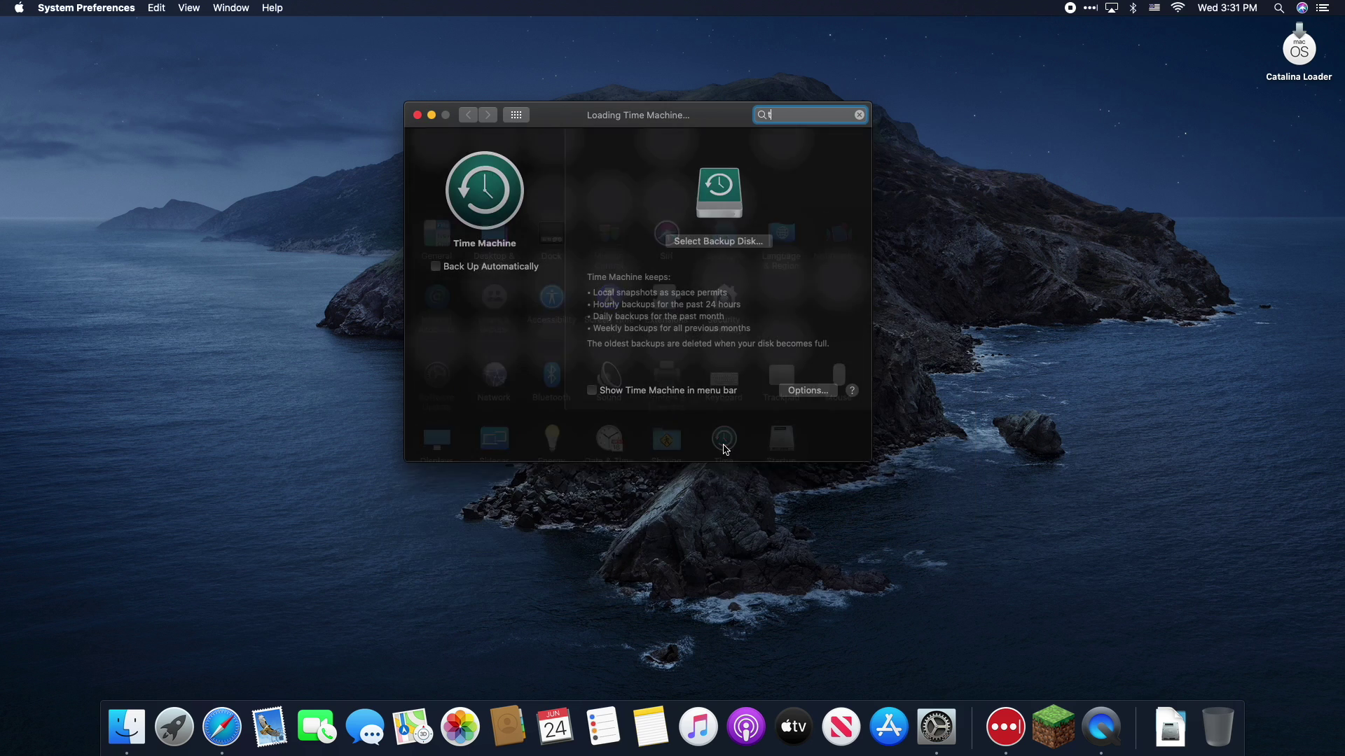
pyautogui.click(736, 242)
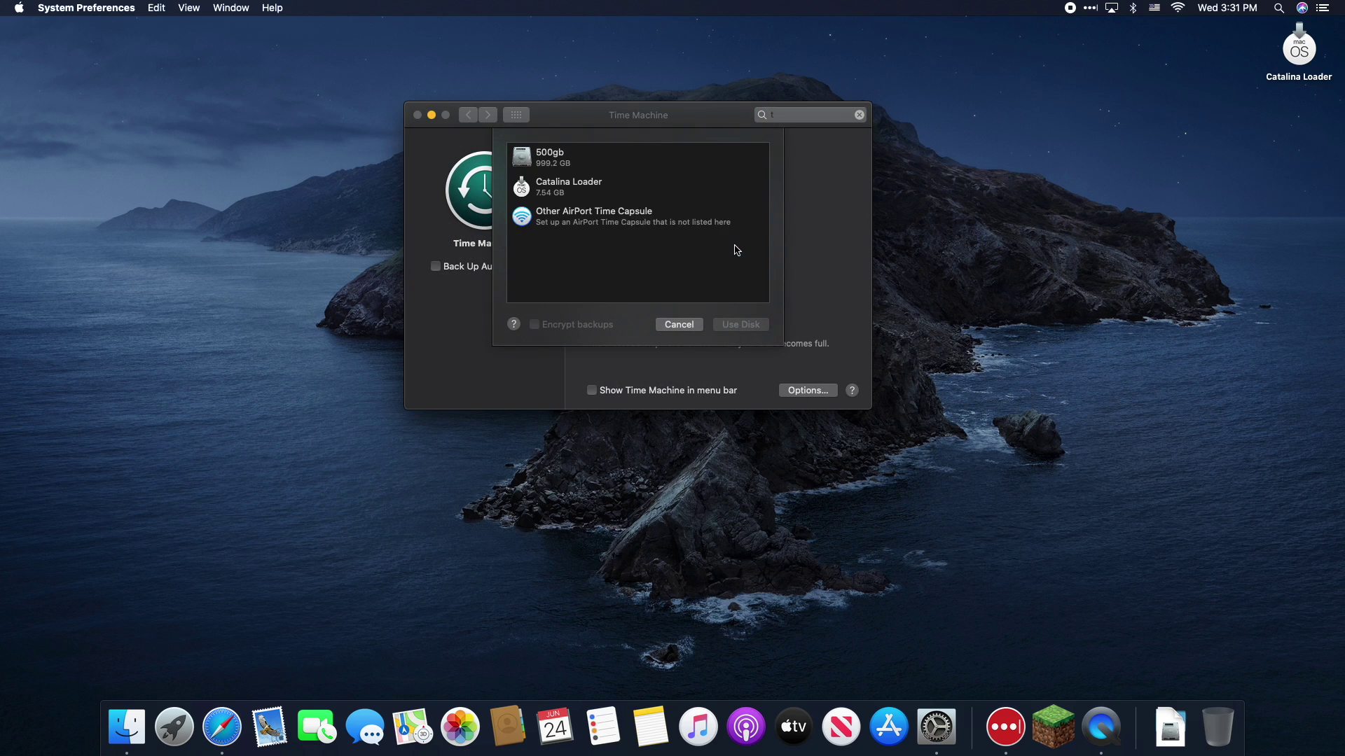
pyautogui.click(596, 253)
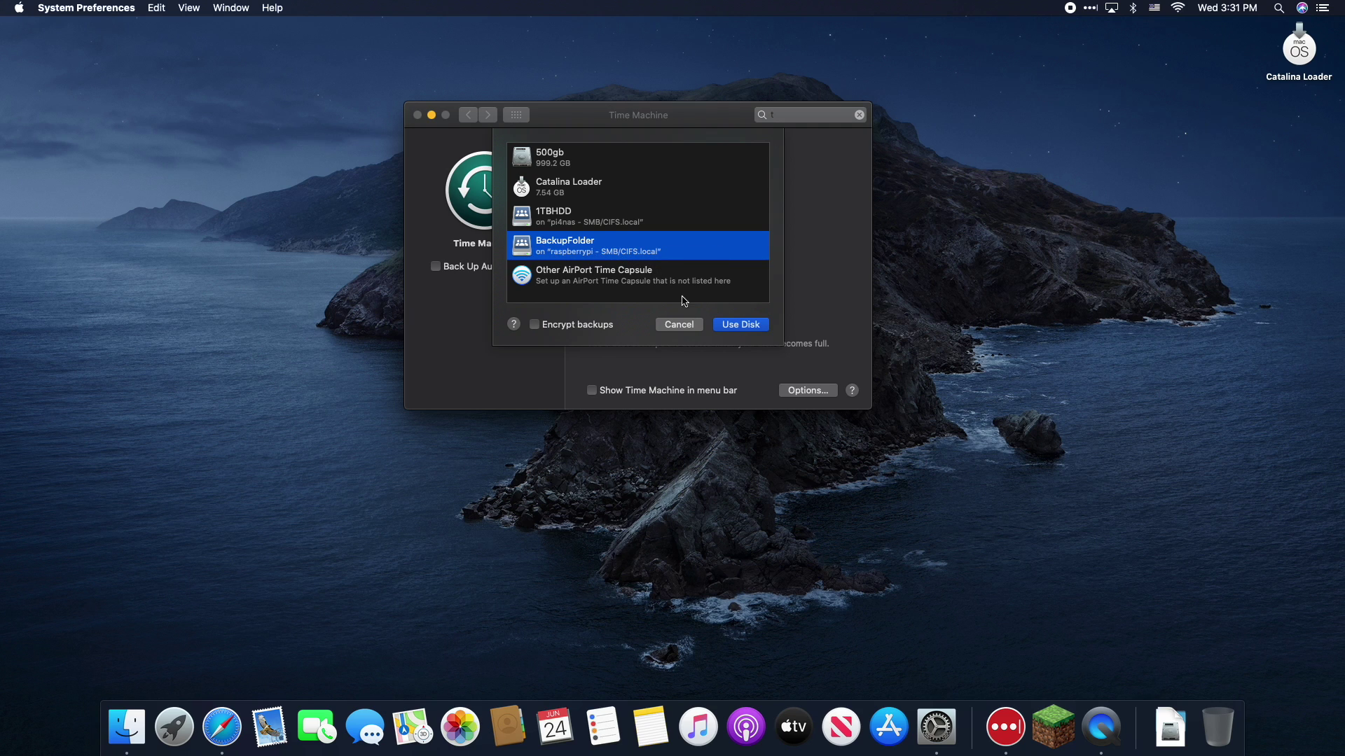
pyautogui.click(725, 326)
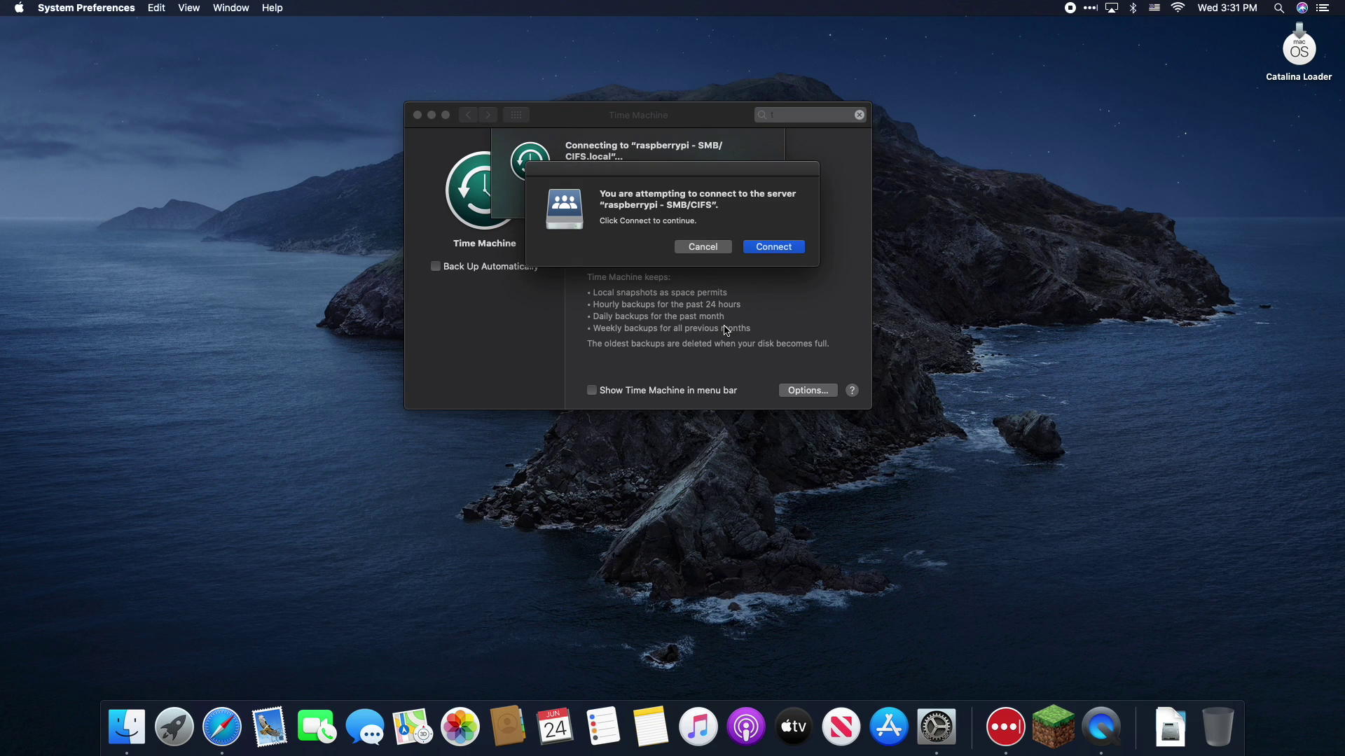
# - Connect to the Raspberry Pi server, signing in with the NAS user's name and password
pyautogui.click(762, 256)
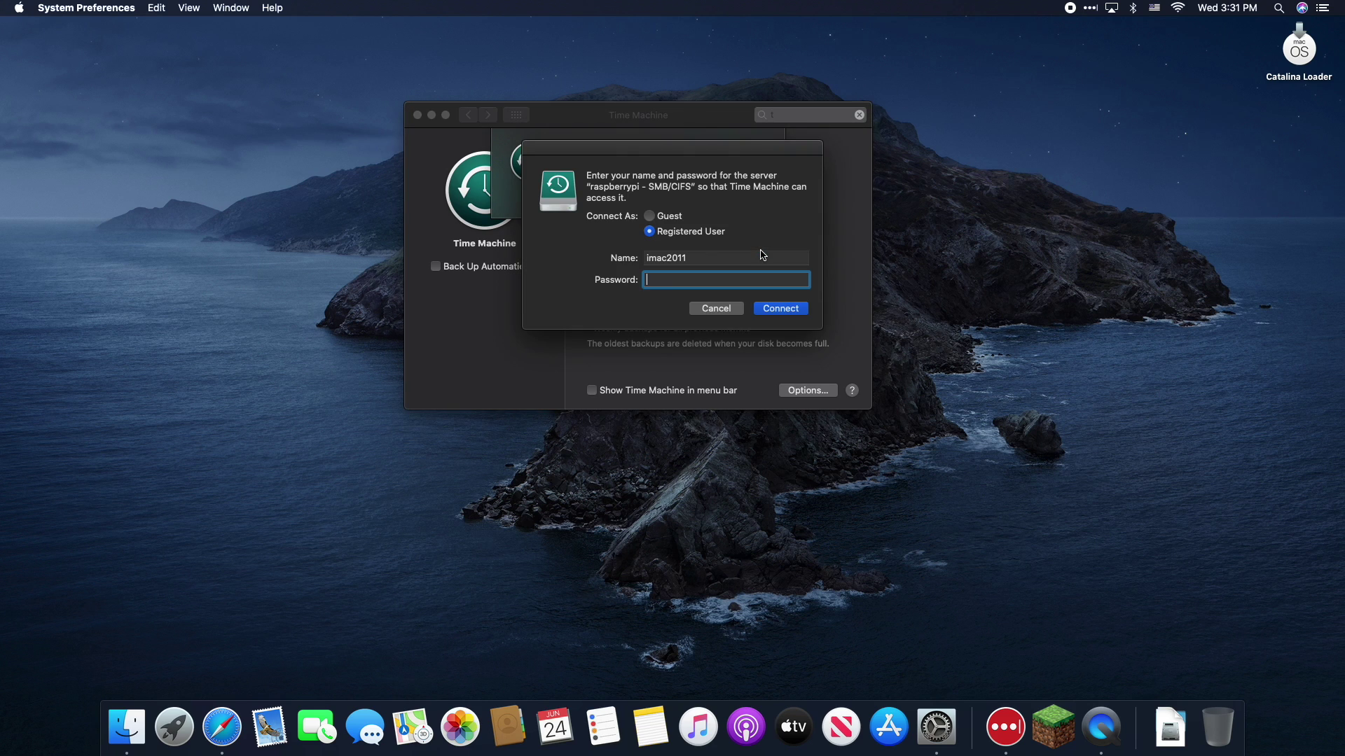
pyautogui.hotkey('shift', 'Tab')
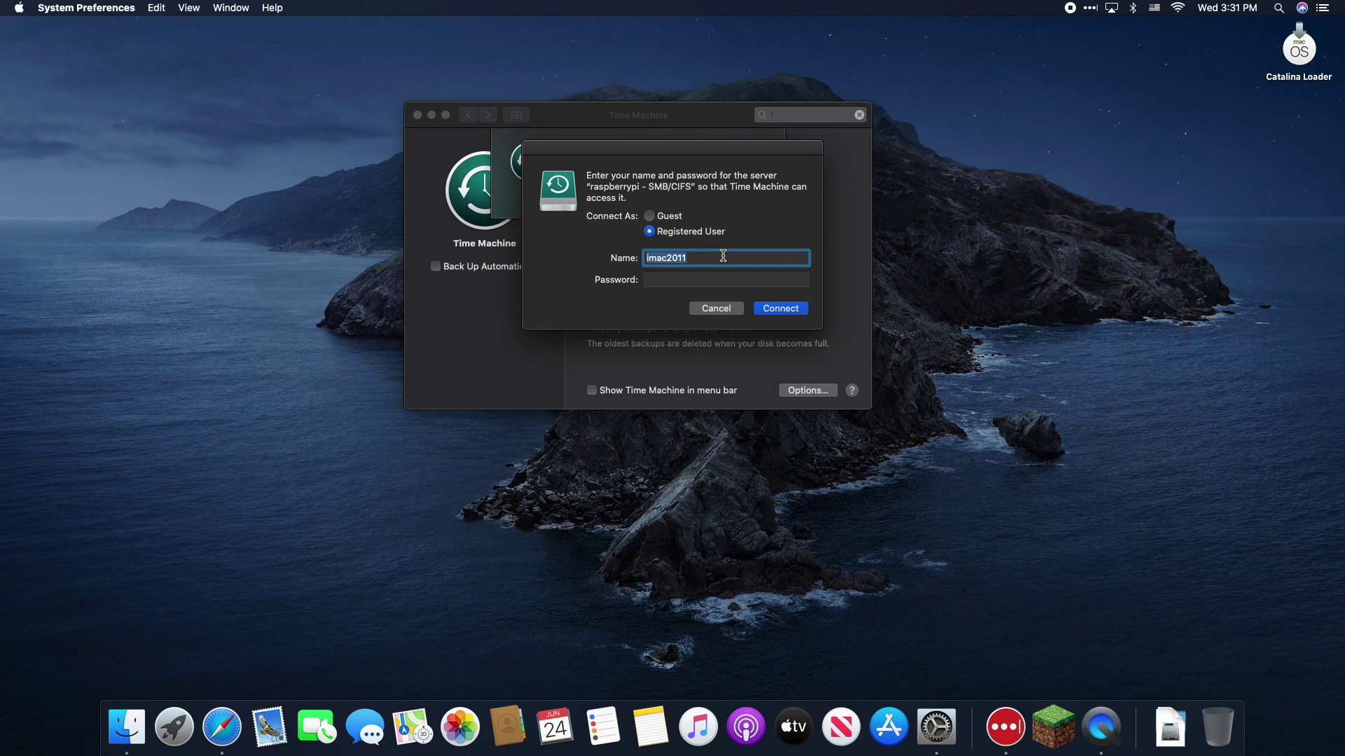
pyautogui.write('myuser')
pyautogui.press('Tab')
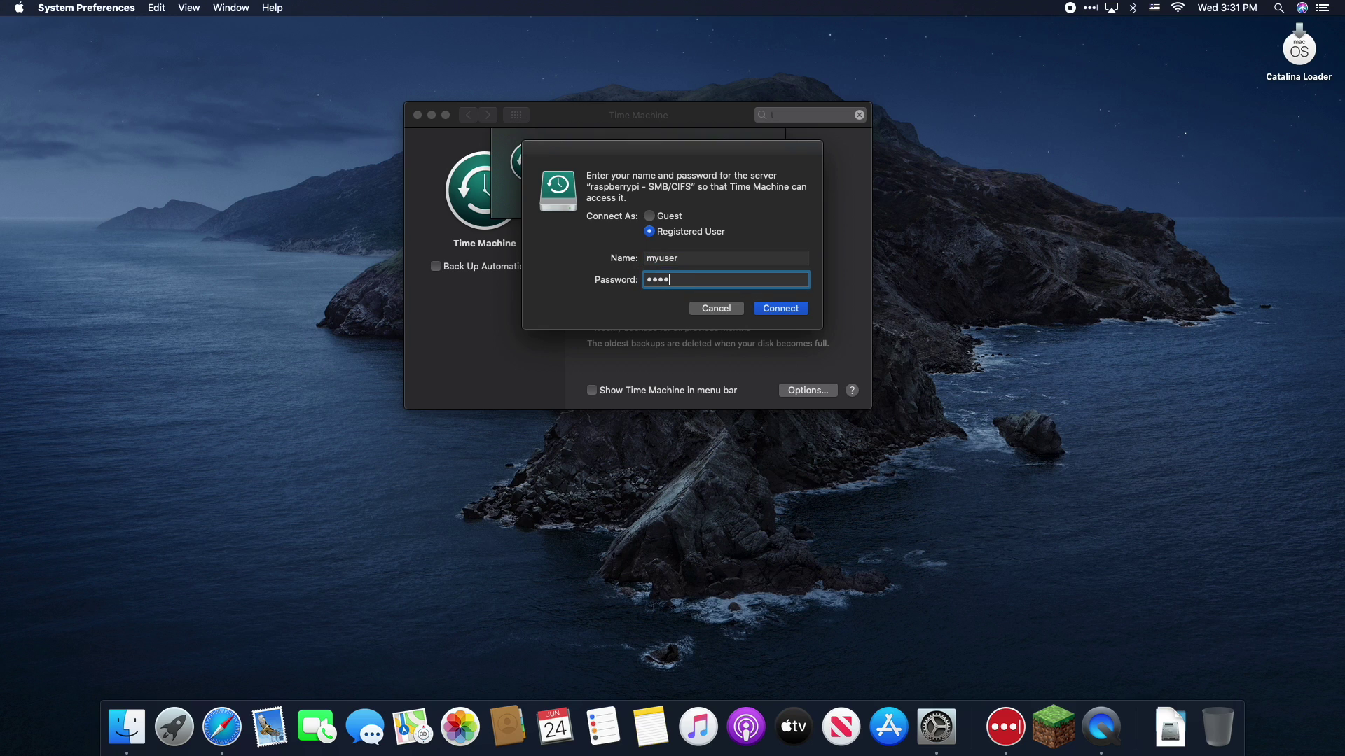
pyautogui.press('Return')
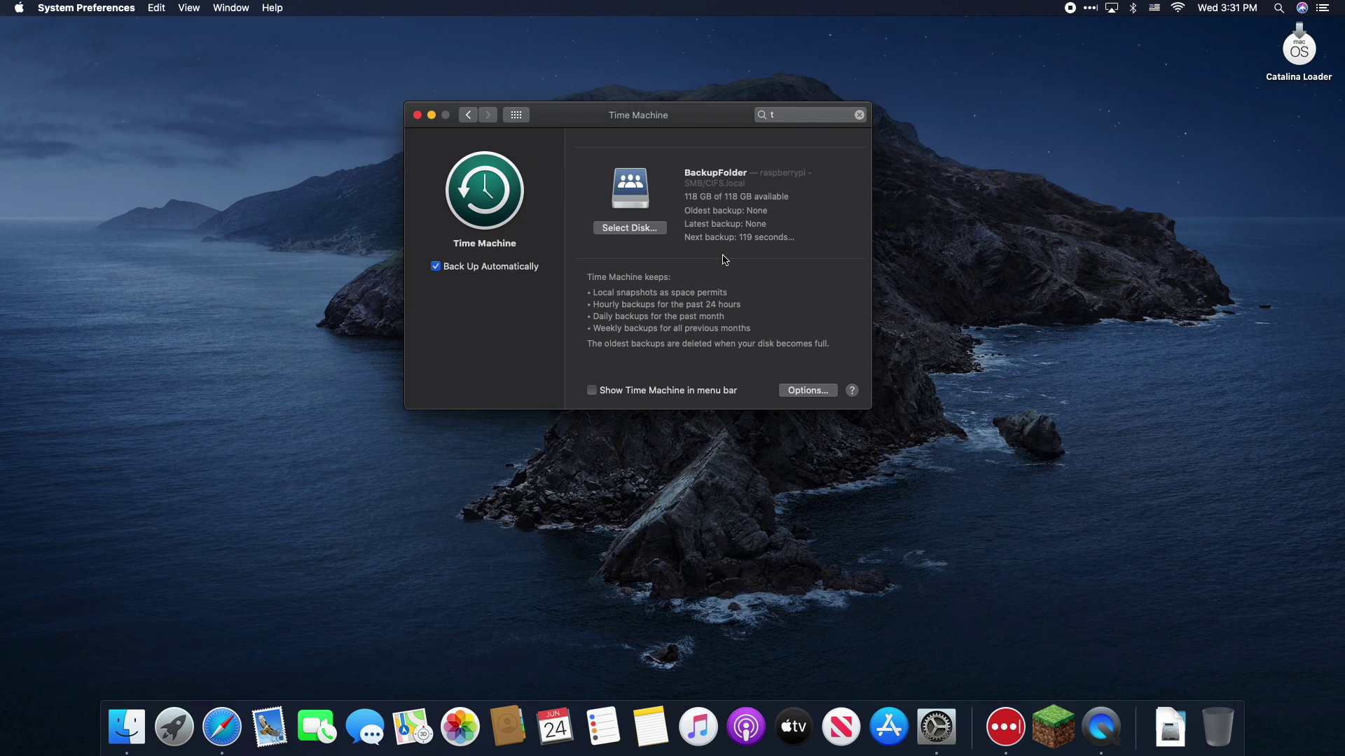